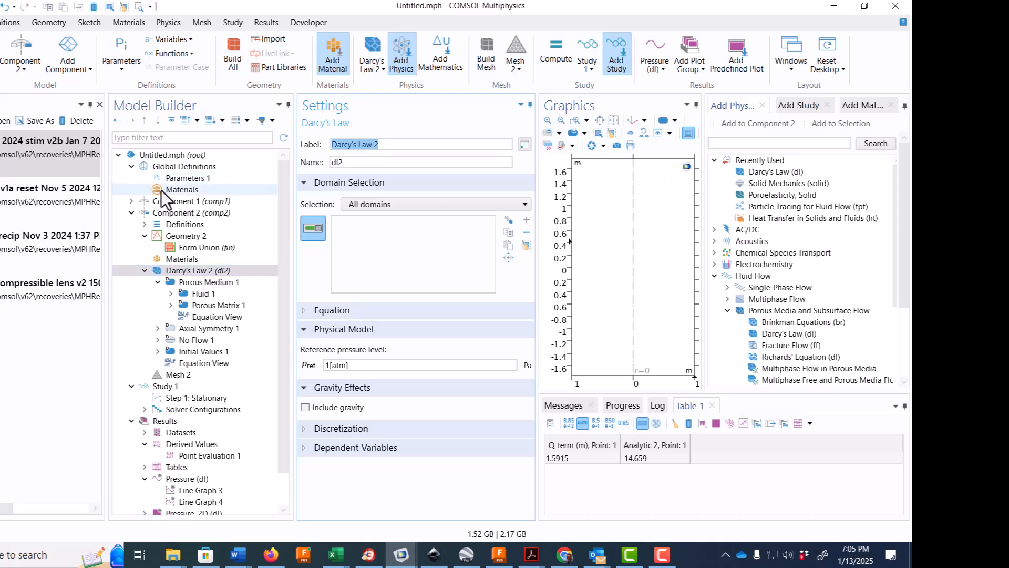
Add a new Stationary study to the model.
right_click(164, 155)
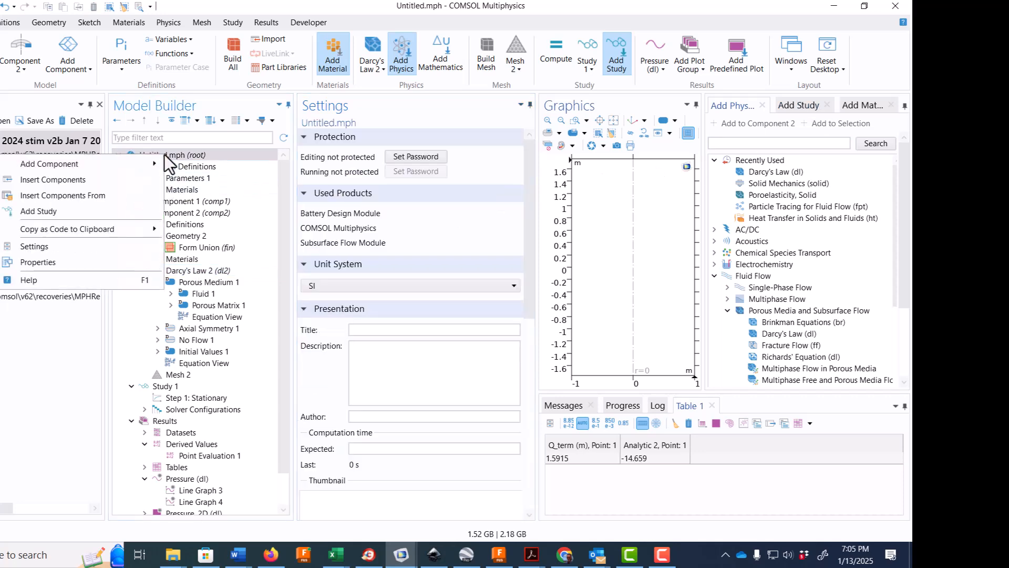
click(109, 212)
double_click(764, 184)
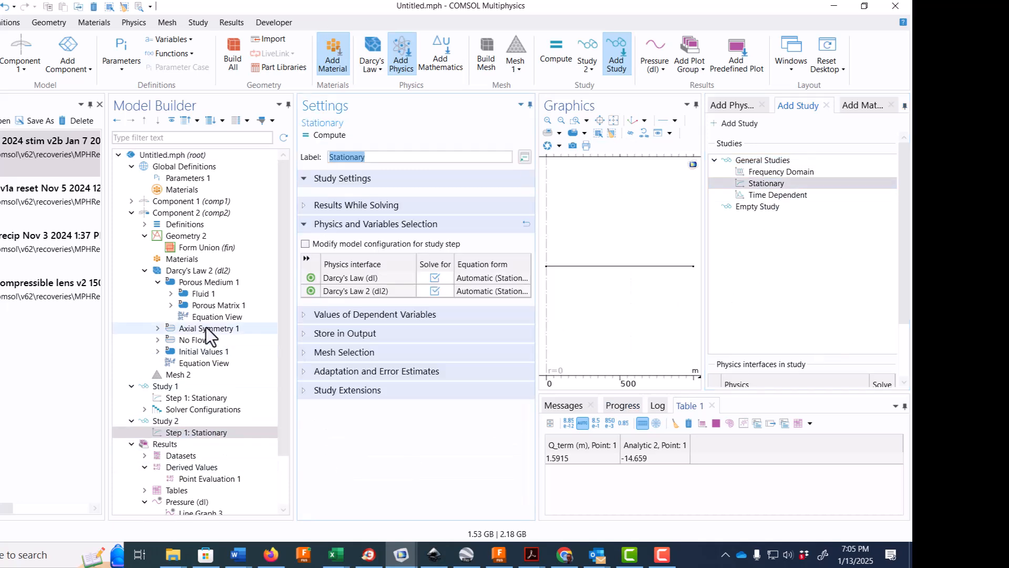
Build a rectangle 1000 m wide and 10 m high in Geometry 2, with its corner at r = 0.1 m.
click(192, 239)
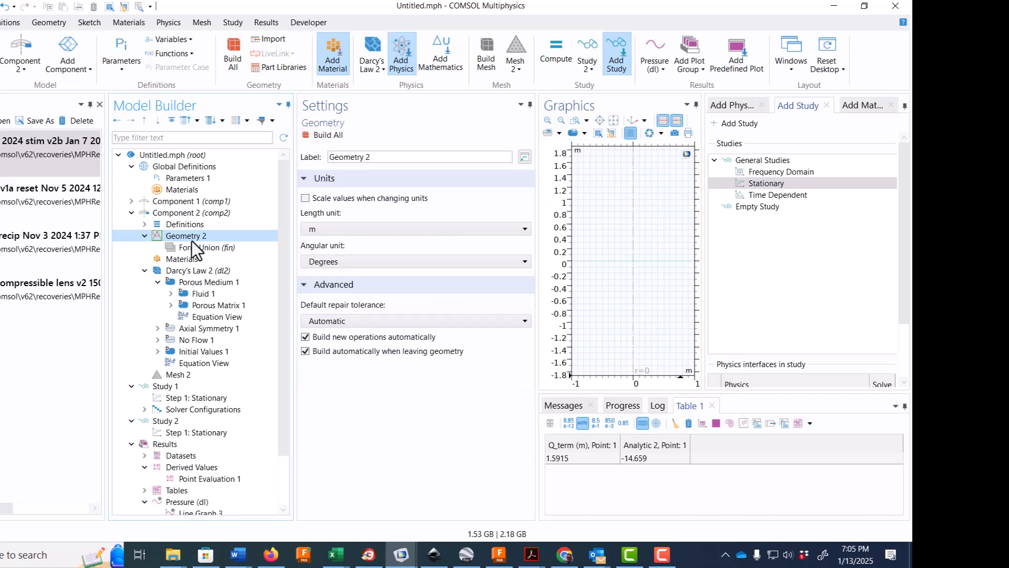
right_click(192, 240)
click(134, 296)
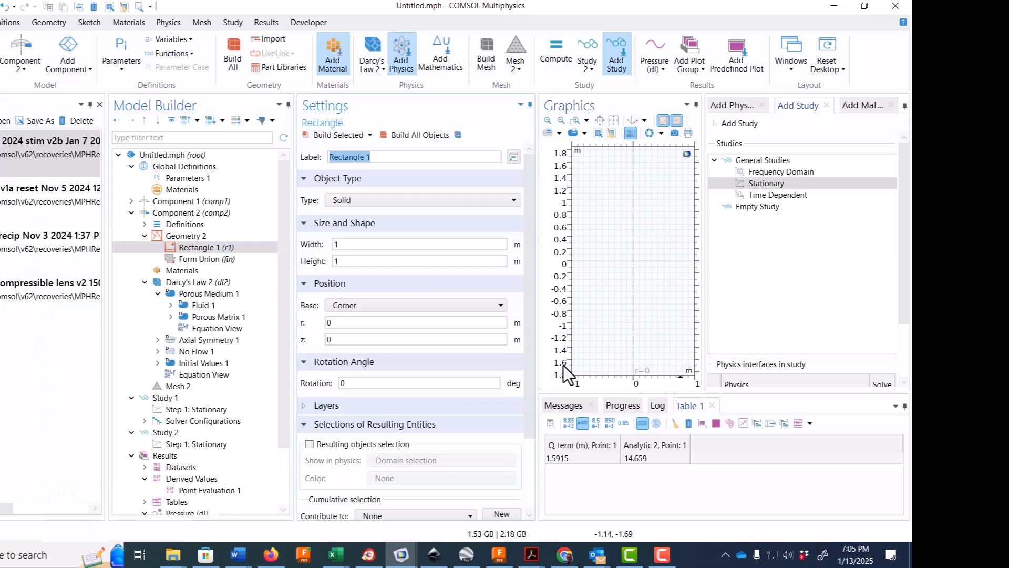
click(355, 245)
text(000)
click(352, 261)
text(0)
click(347, 324)
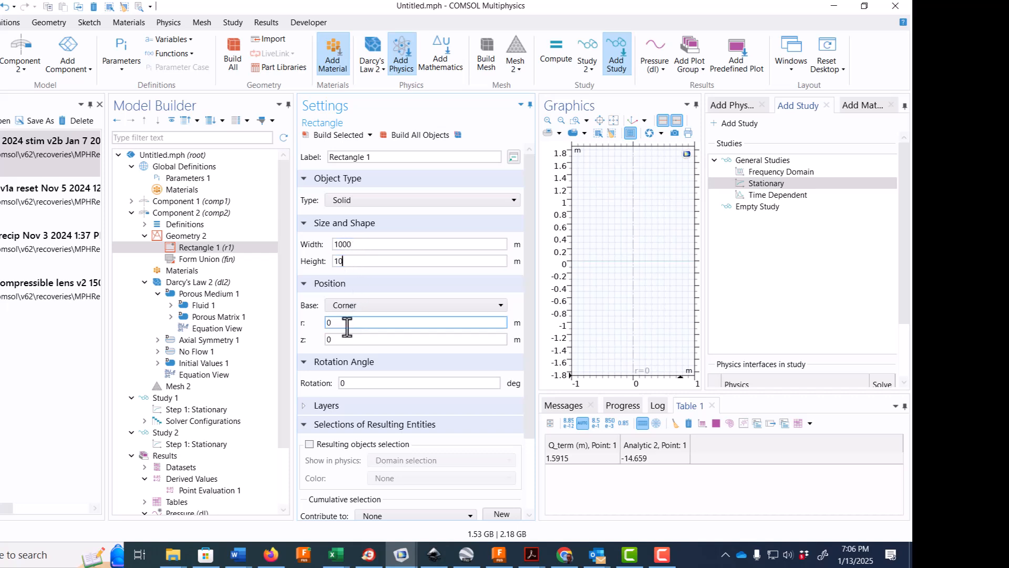
text(.1)
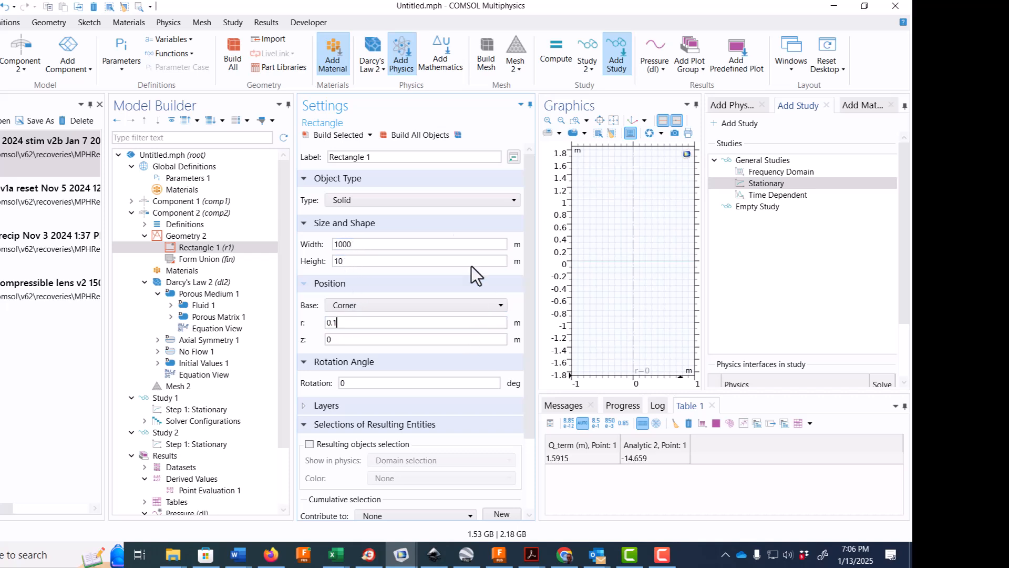
click(428, 135)
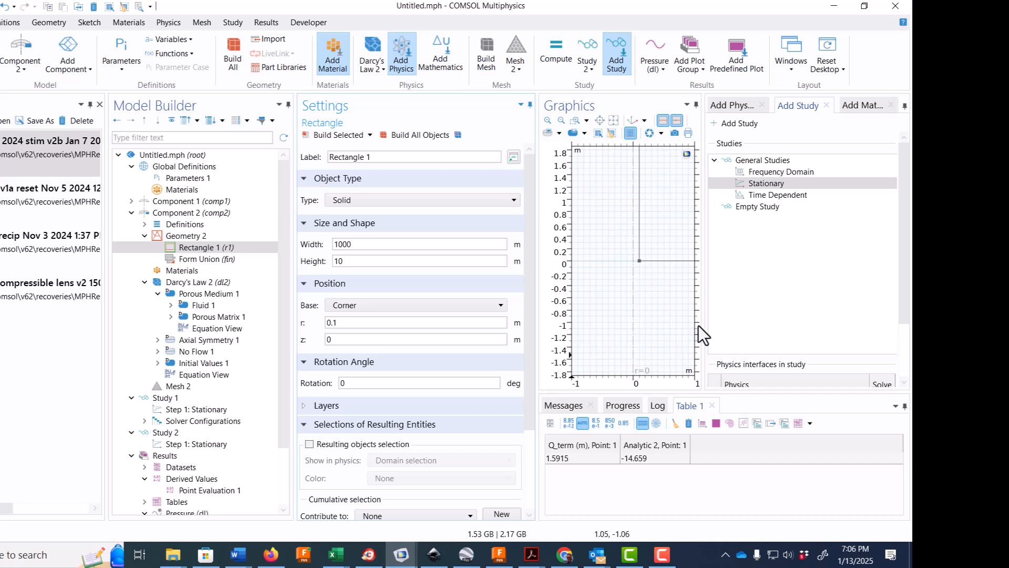
click(614, 121)
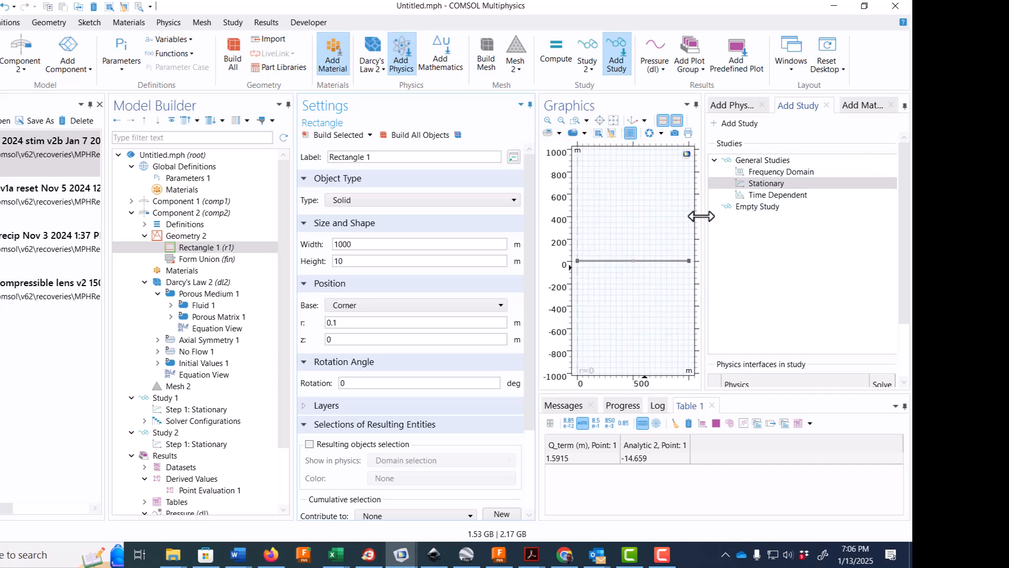
drag(704, 217, 868, 206)
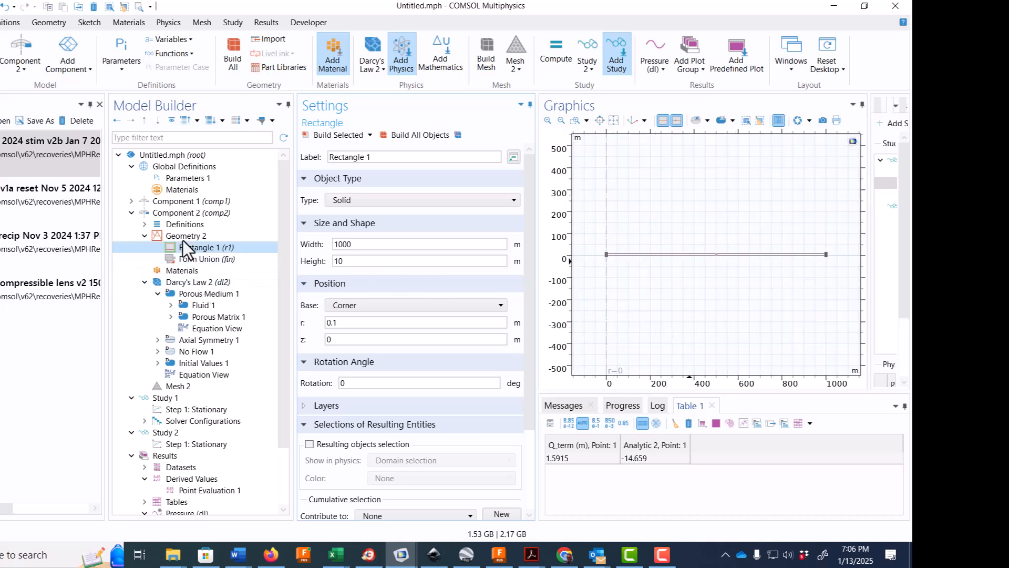
Add a variables node to Component 2's definitions and load its entries from Theim_variables.txt.
click(180, 224)
click(145, 224)
right_click(174, 226)
click(41, 234)
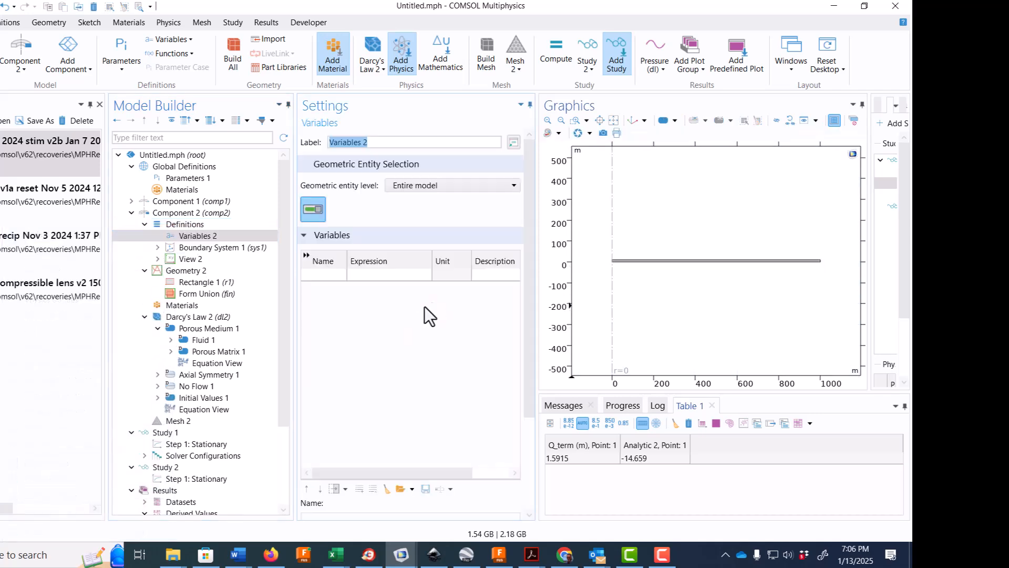
click(401, 489)
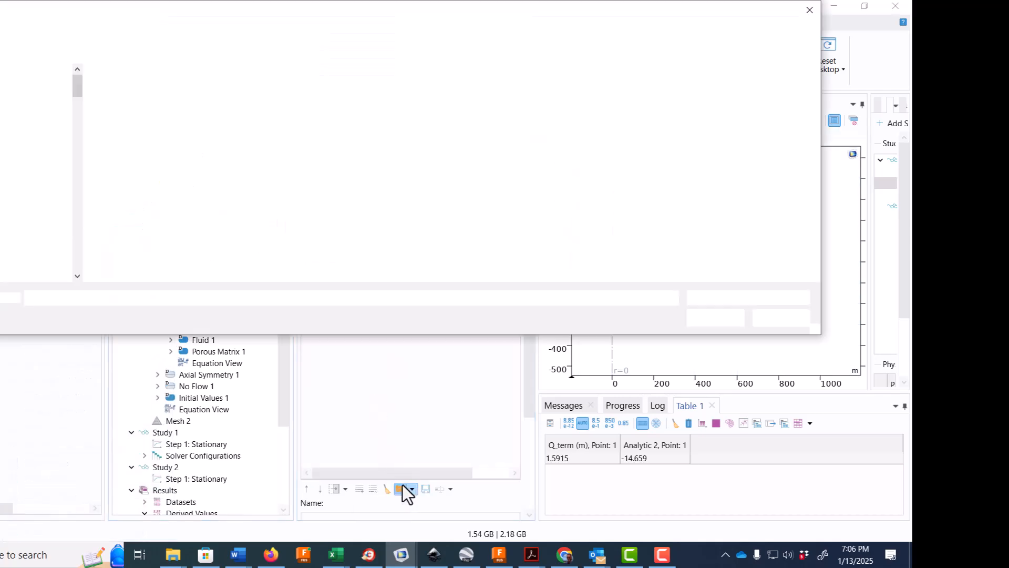
click(150, 92)
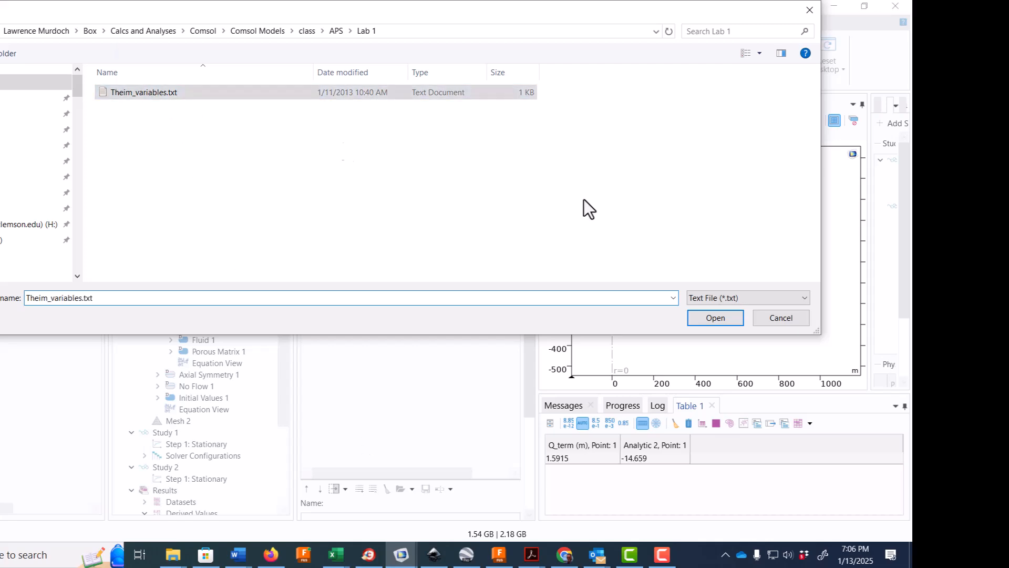
click(715, 317)
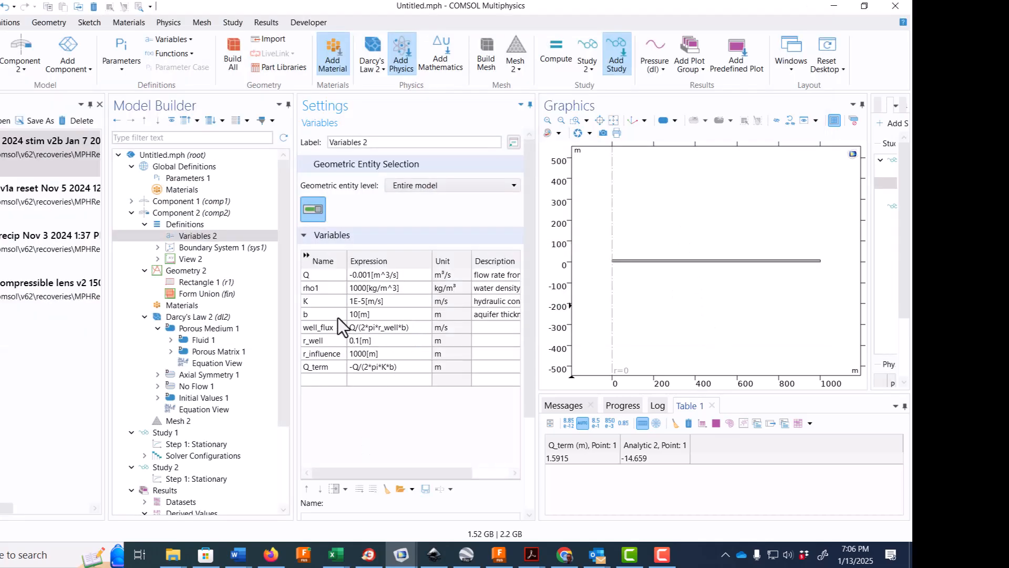
In Fluid 1 of Darcy's Law 2, make density and dynamic viscosity user defined, and set the density to rho1.
click(198, 319)
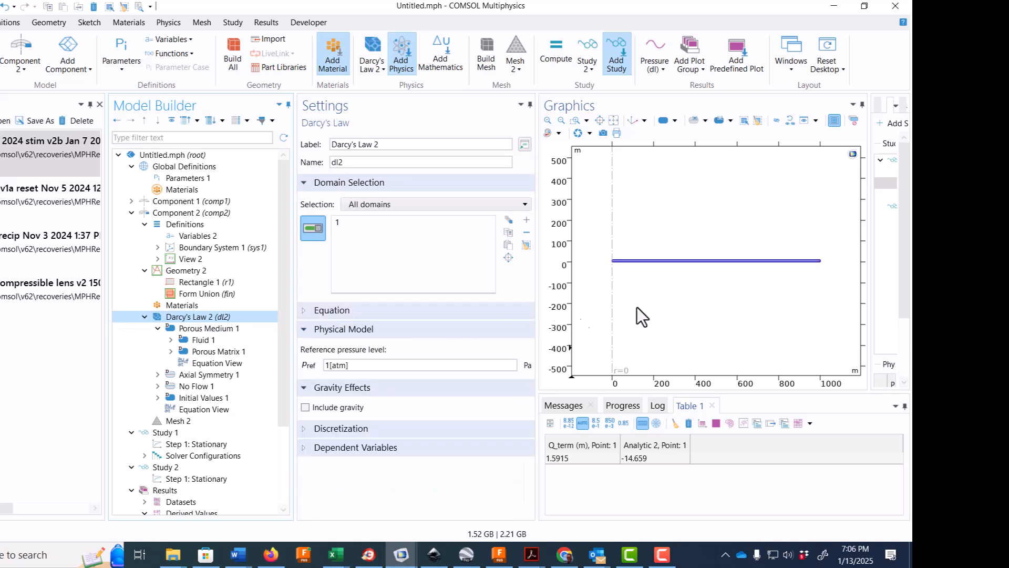
click(199, 328)
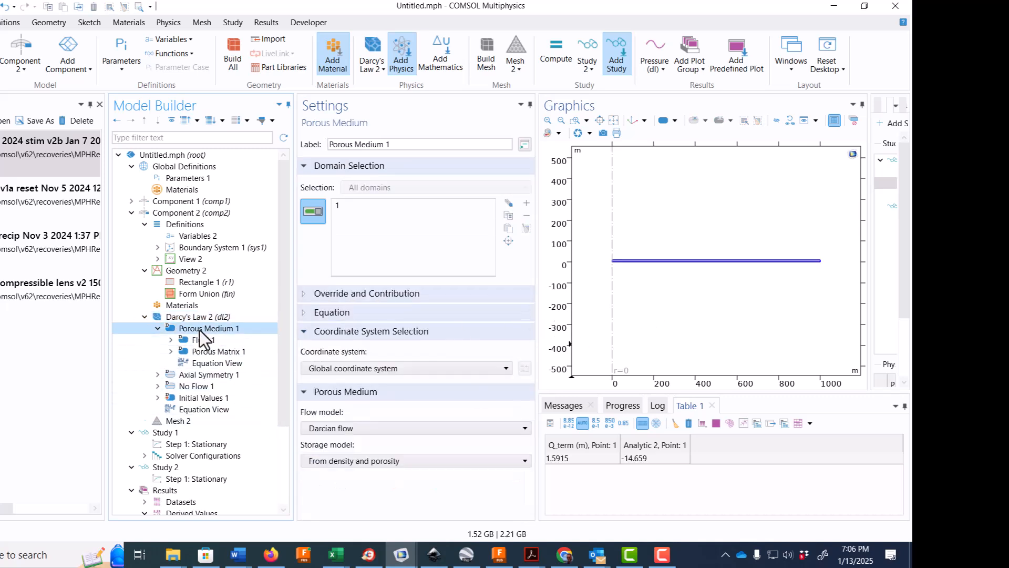
click(204, 340)
click(391, 464)
click(380, 486)
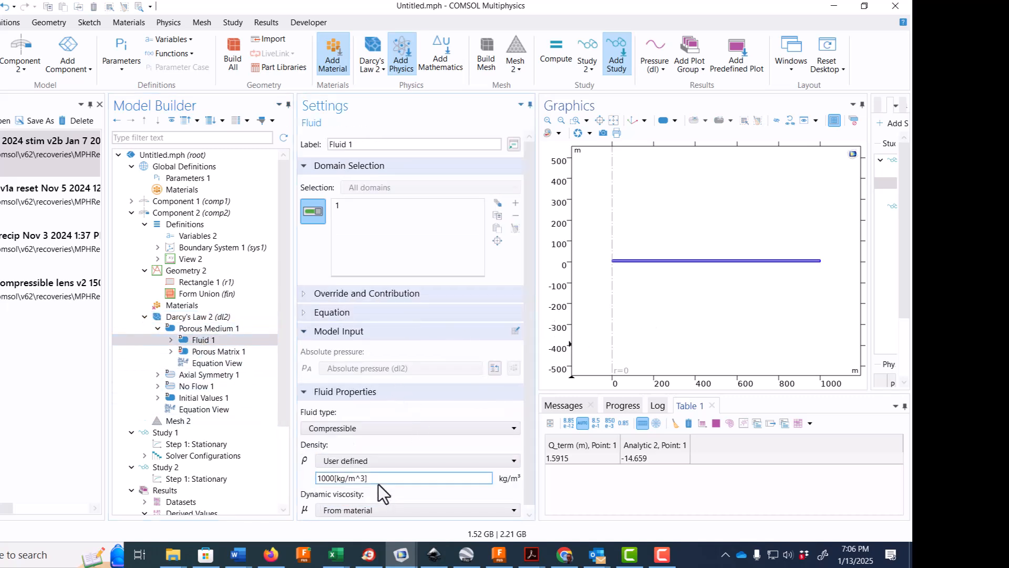
click(390, 509)
click(393, 530)
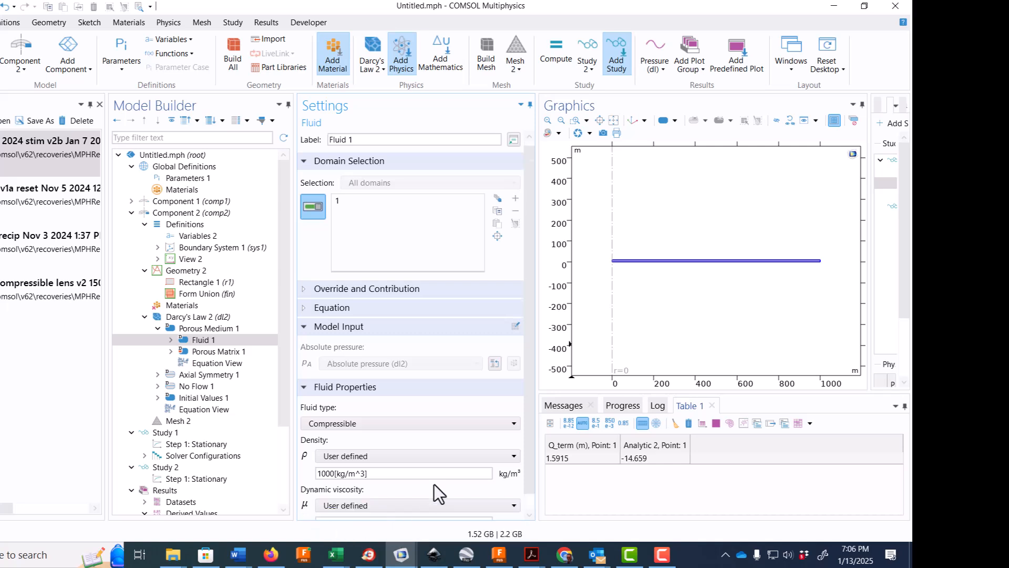
drag(394, 457, 305, 457)
text(m)
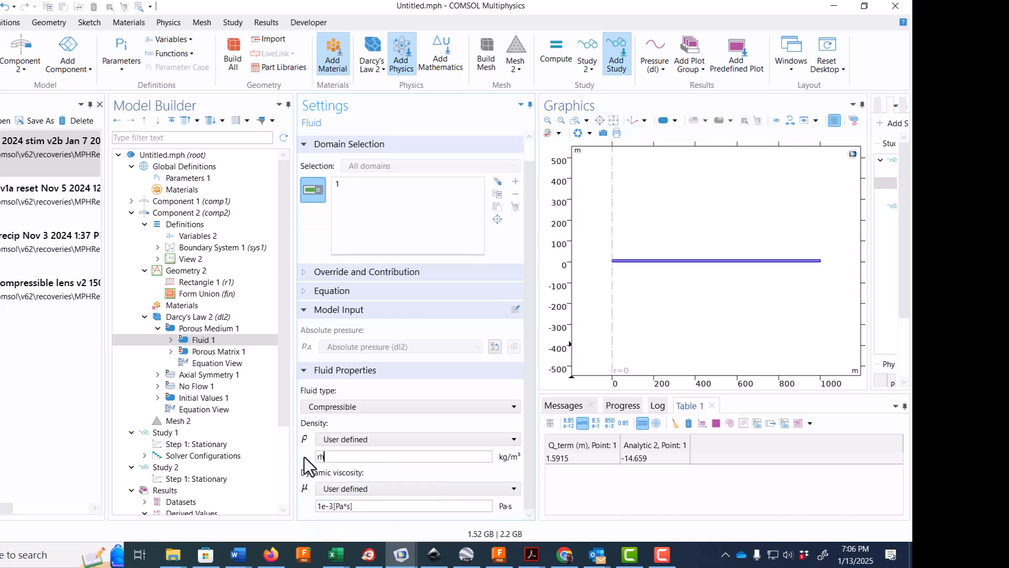
Switch the porosity source of Porous Matrix 1 to User defined.
click(227, 351)
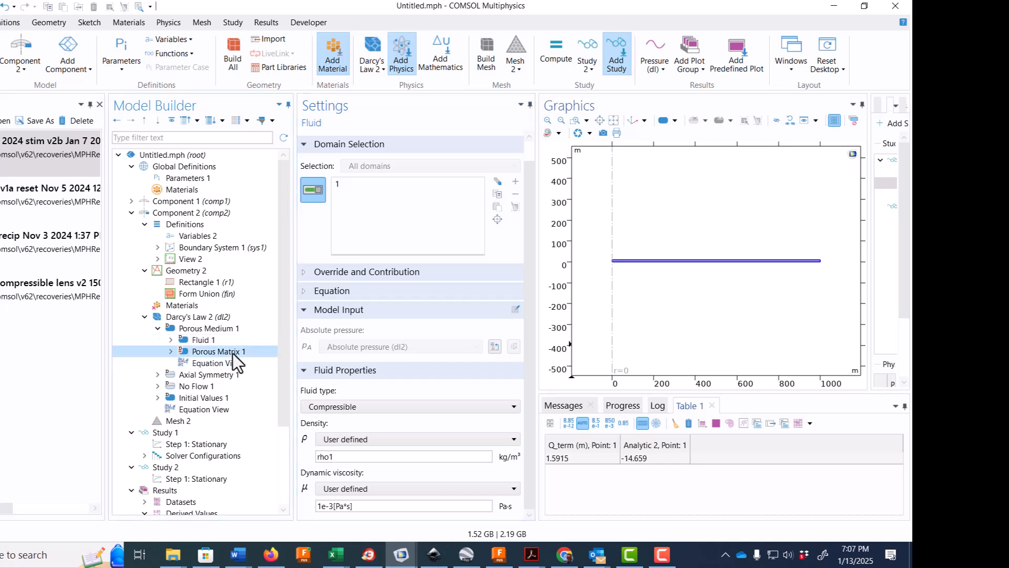
click(370, 392)
click(367, 415)
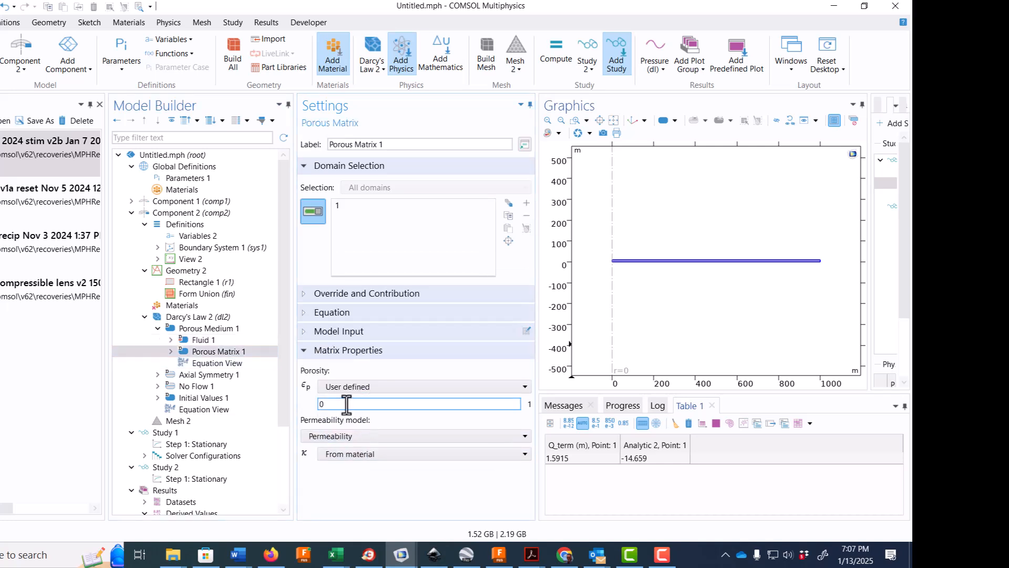
text(.1)
drag(330, 402, 314, 407)
key(BackSpace)
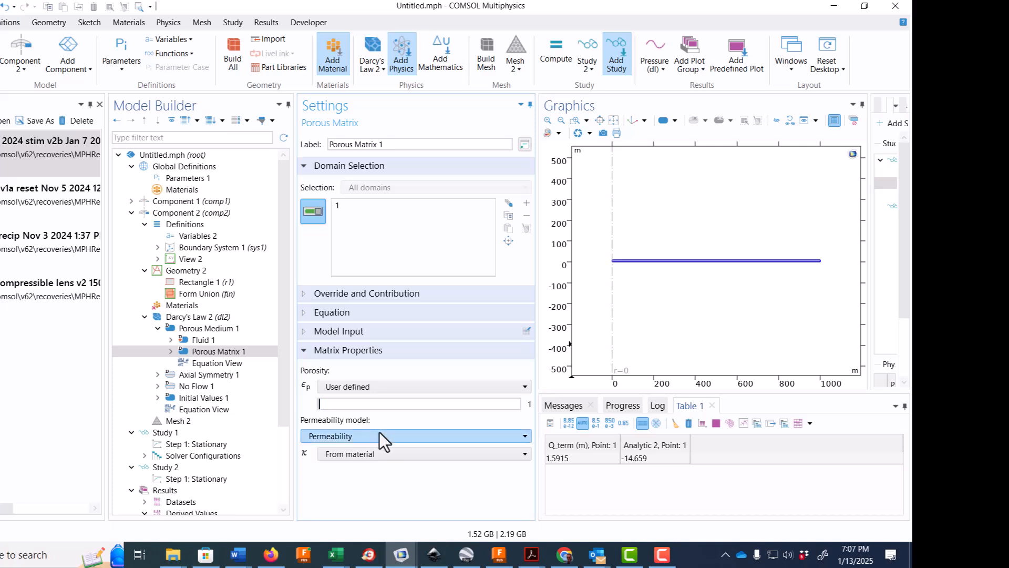
Add a variable named porosity with the expression 0.1 to Variables 2.
click(210, 235)
click(498, 309)
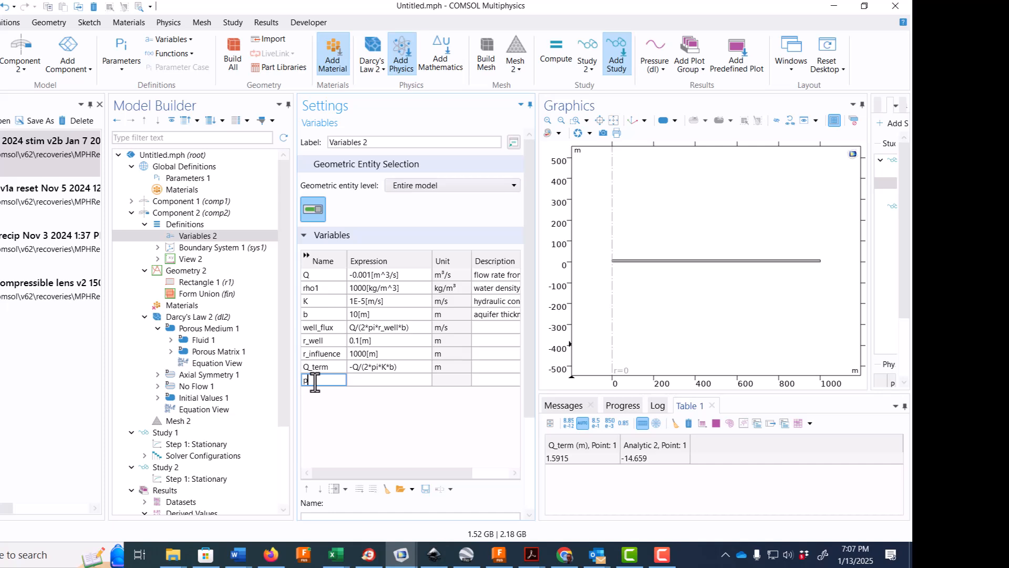
click(357, 383)
text(0.1)
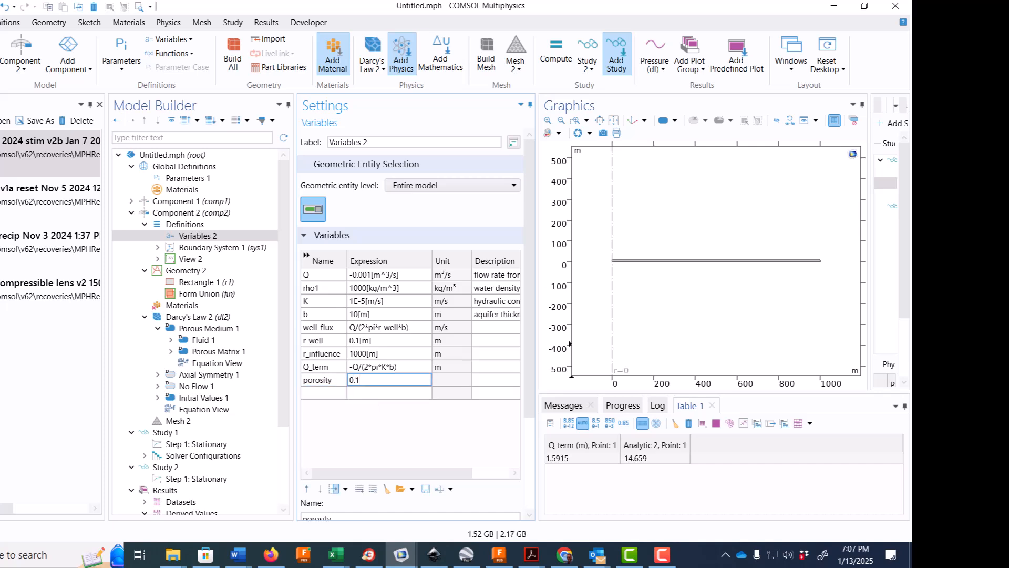
In Porous Matrix 1, set the porosity to the variable porosity and the permeability model to Hydraulic conductivity with value K.
click(217, 351)
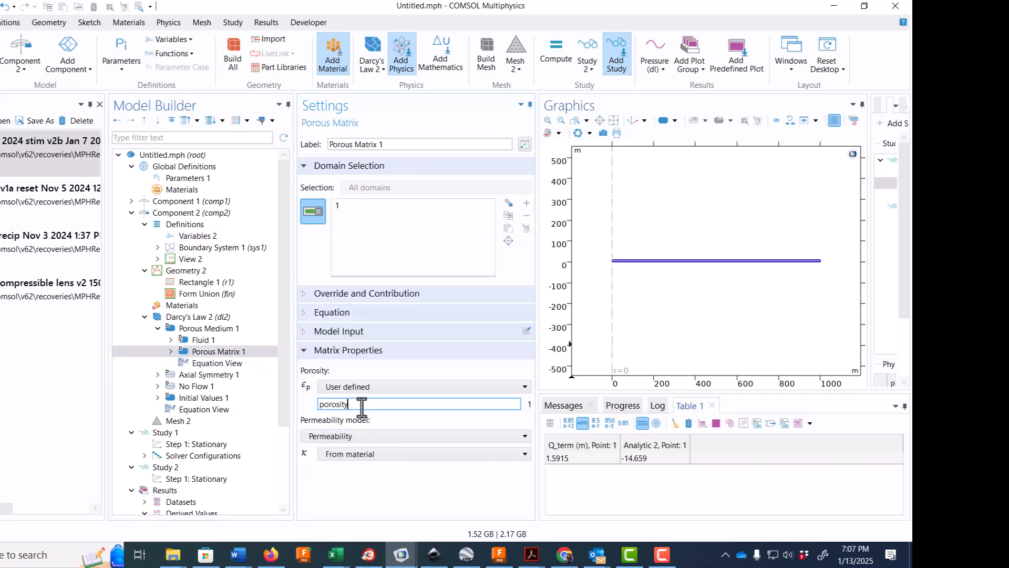
click(362, 405)
text(porosity)
click(389, 435)
click(364, 464)
click(361, 453)
drag(361, 453, 299, 457)
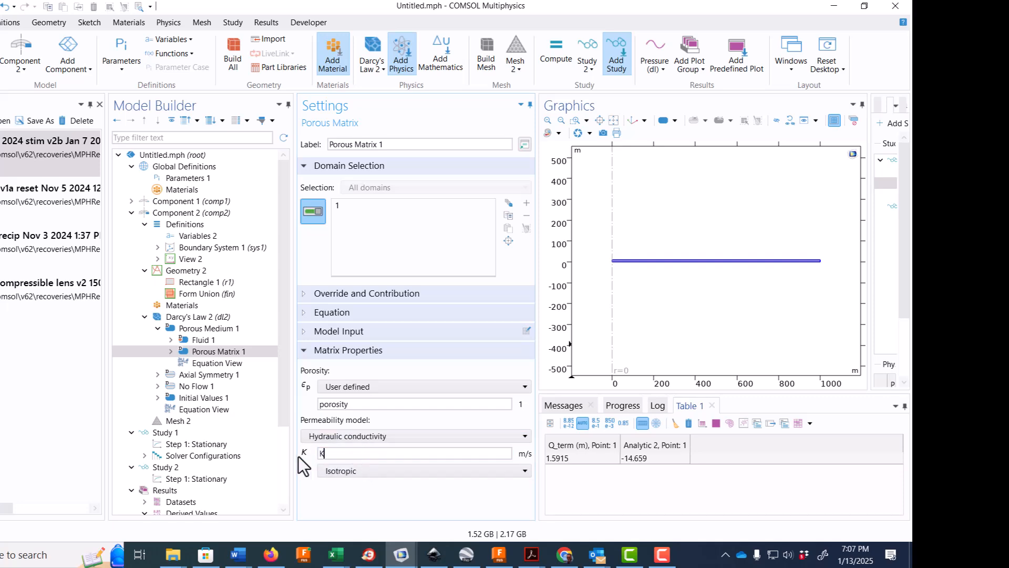
Add a Pressure boundary condition to Darcy's Law 2 on the rectangle's outer vertical edge near r = 1000 m.
click(219, 319)
right_click(219, 320)
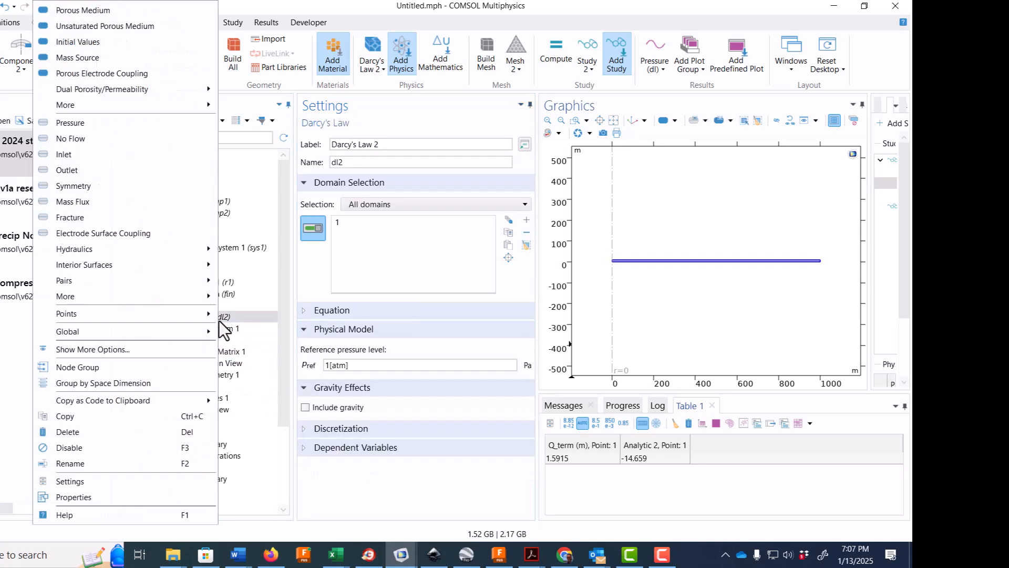
click(169, 129)
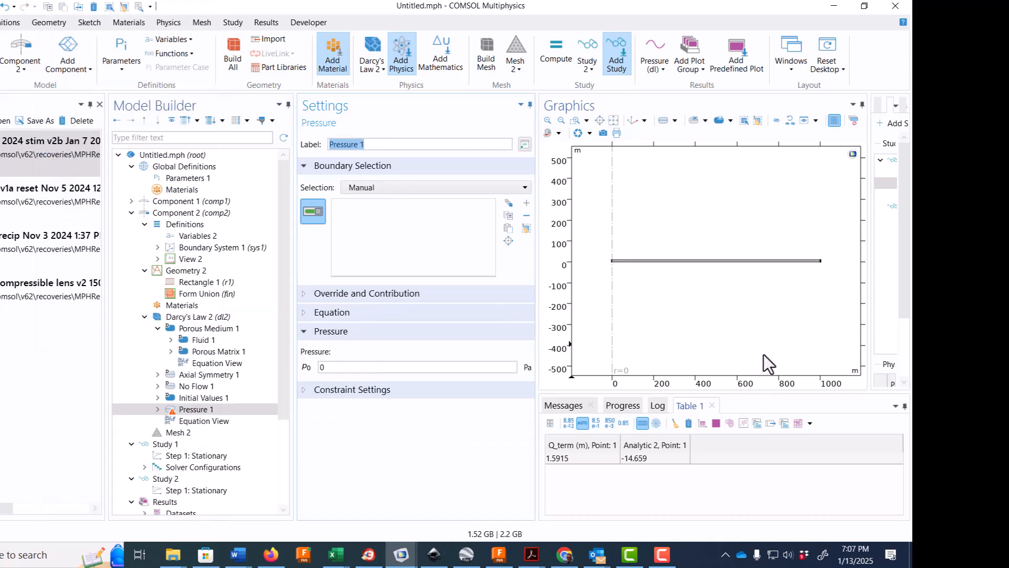
click(580, 128)
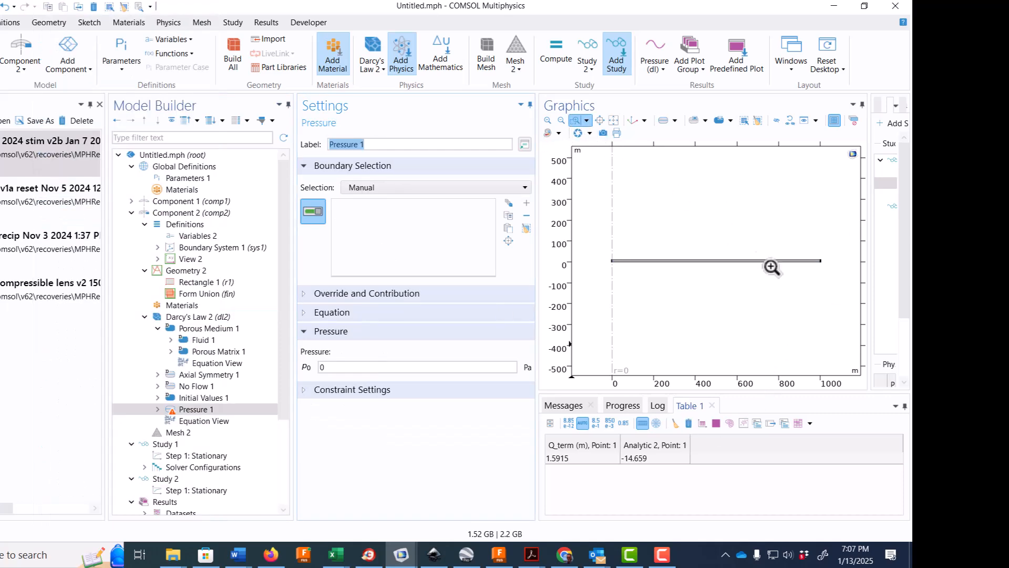
drag(812, 246, 837, 282)
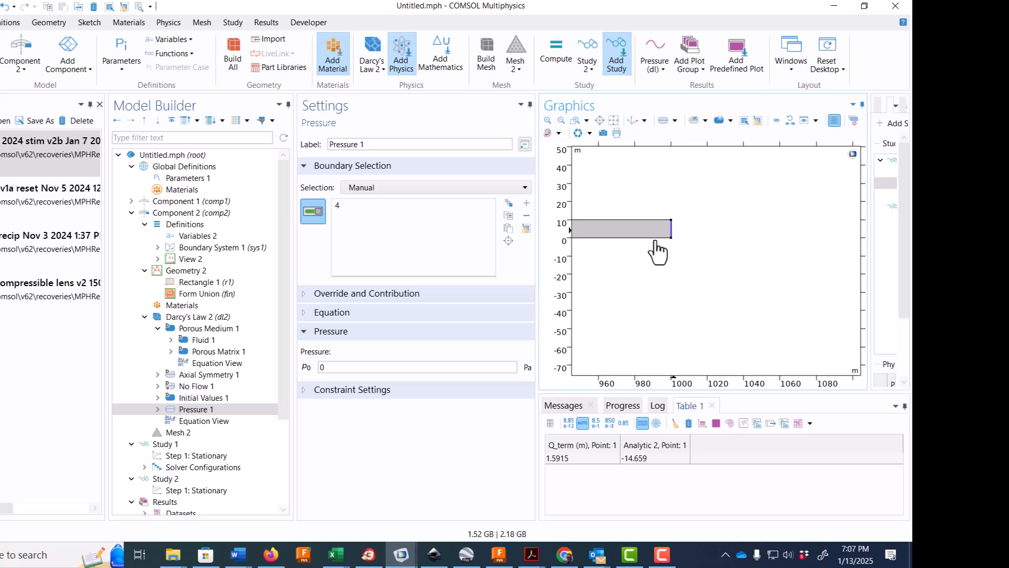
Add an Inlet condition to Darcy's Law 2 on the rectangle's inner vertical edge, with a normal inflow velocity of well_flux.
click(187, 317)
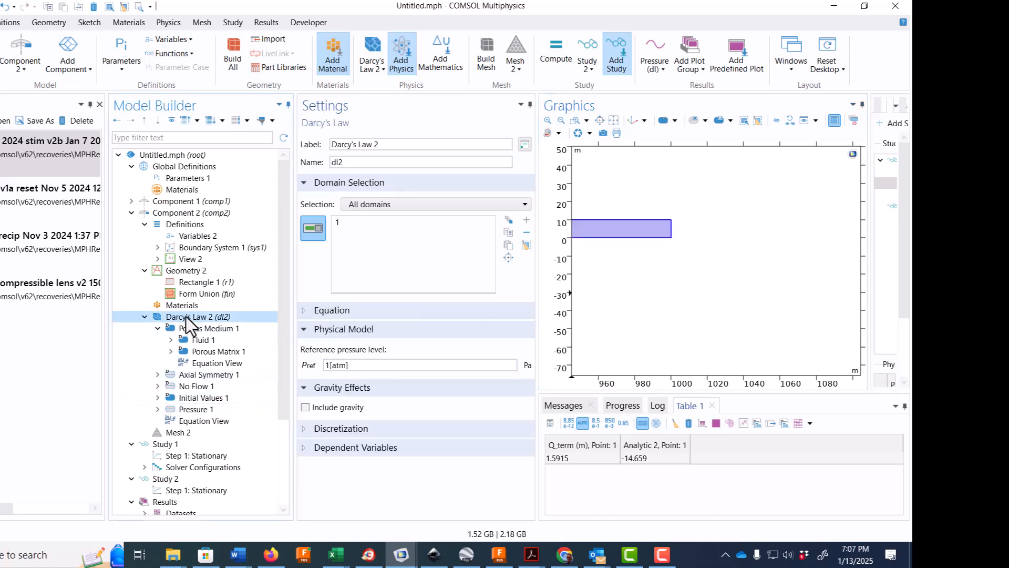
right_click(187, 318)
click(67, 154)
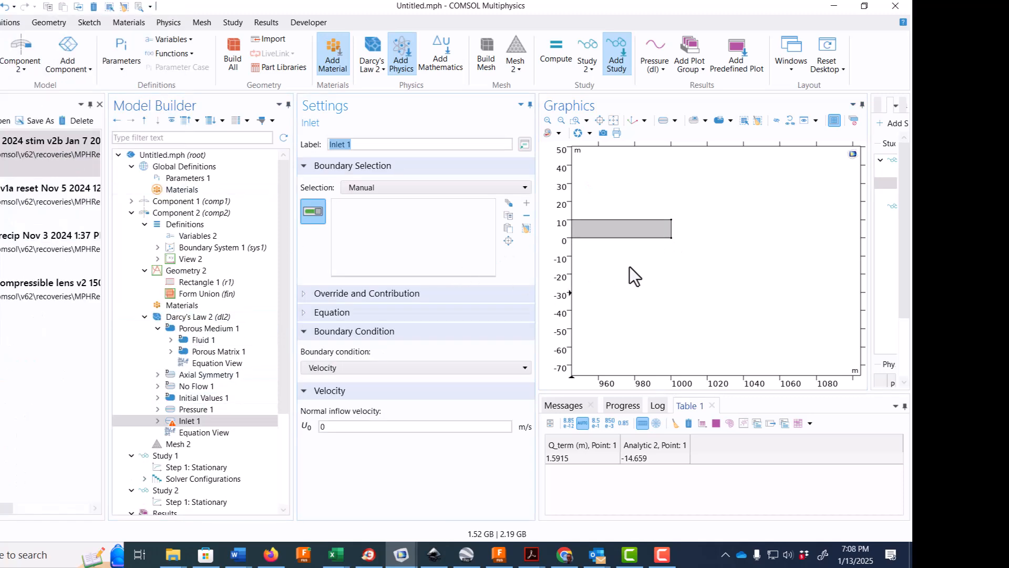
click(616, 120)
click(575, 120)
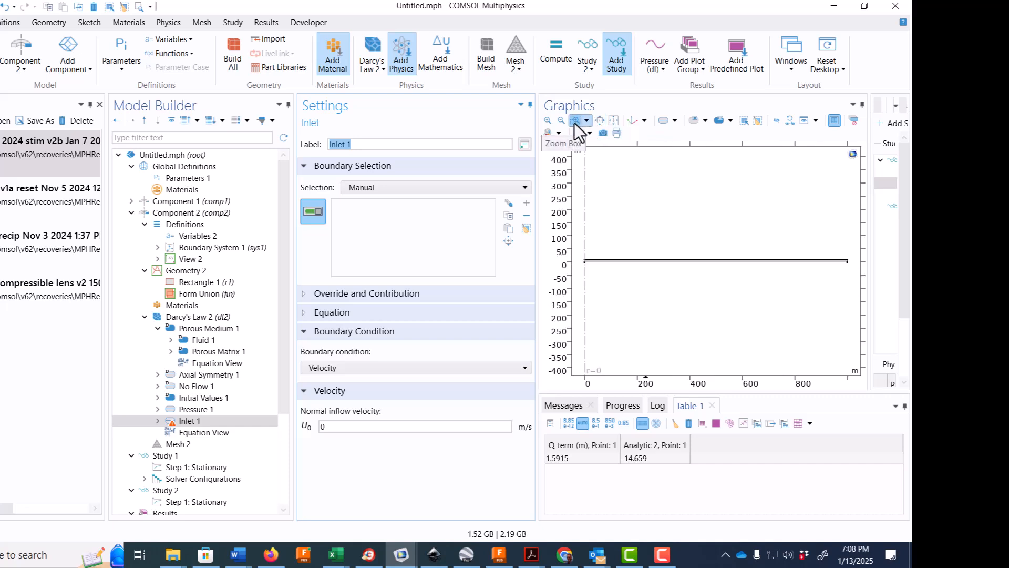
drag(579, 248, 602, 271)
click(722, 255)
click(575, 121)
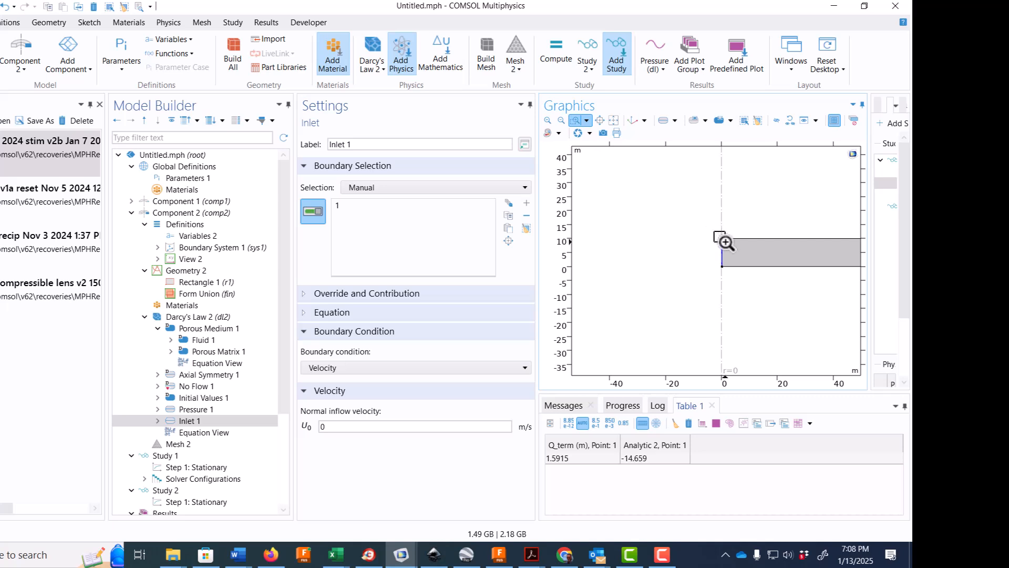
drag(724, 242, 728, 245)
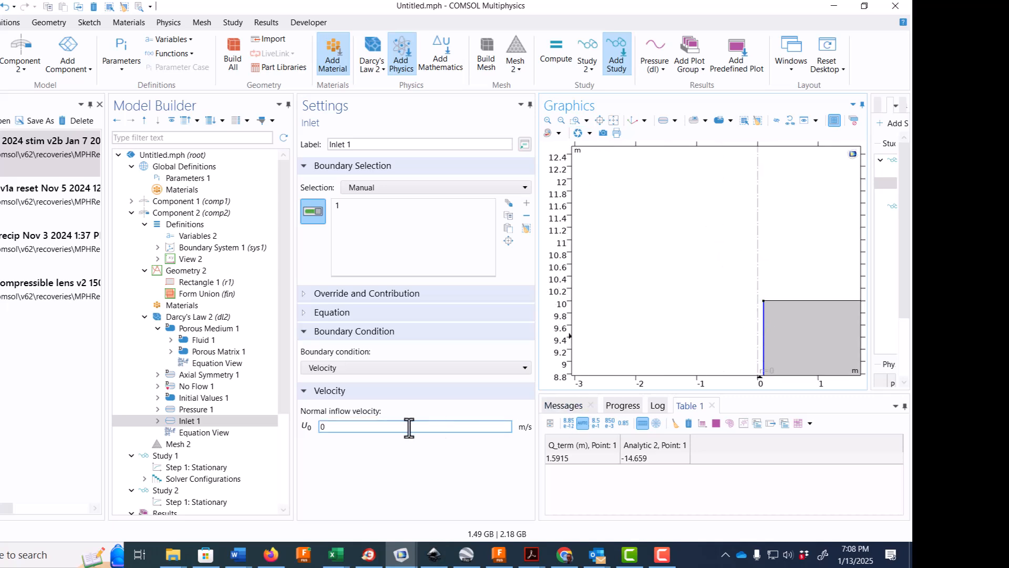
click(335, 427)
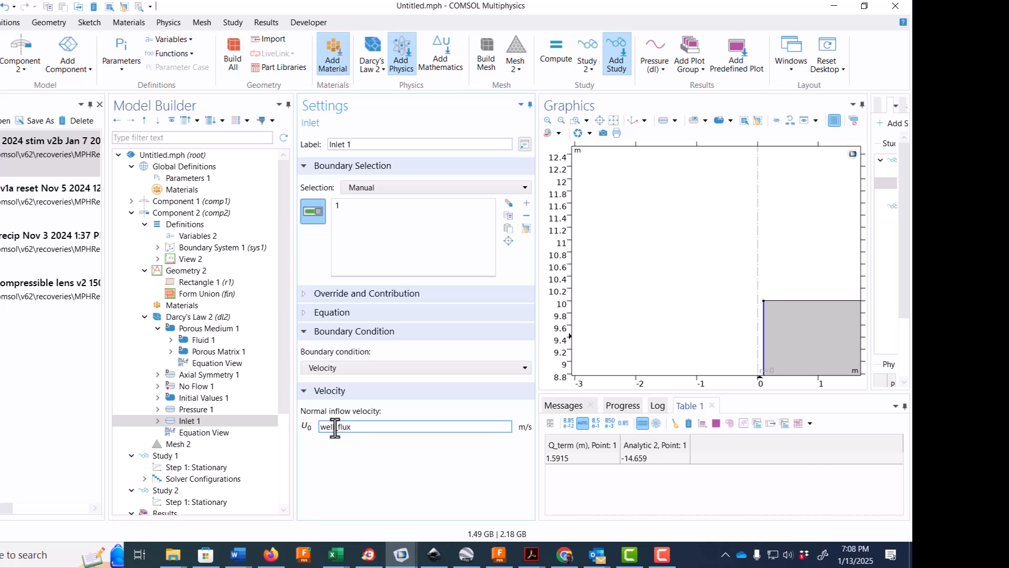
Build Mesh 2 with the physics-controlled sequence at Normal element size and inspect its elements near the well.
click(221, 236)
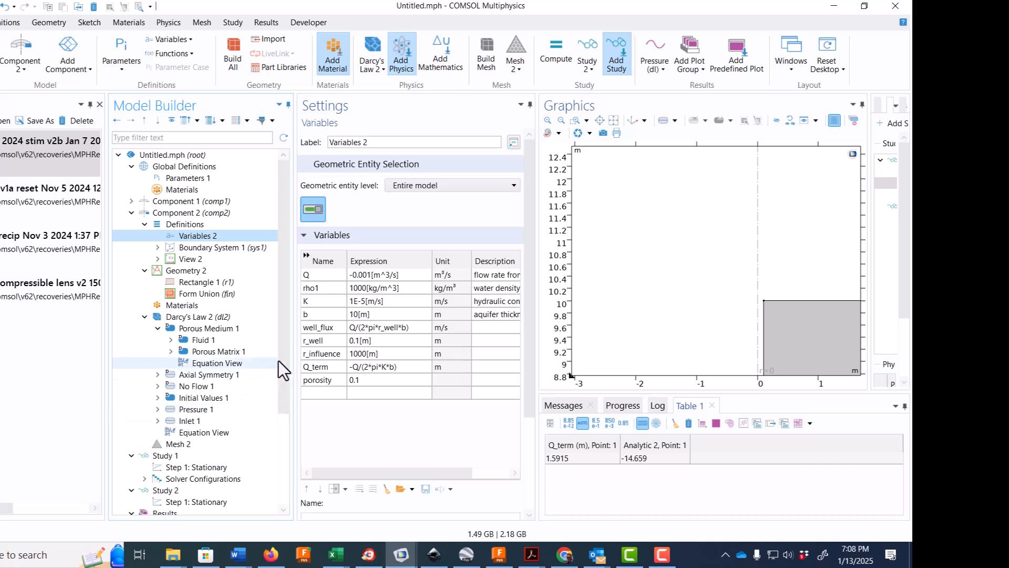
drag(283, 375, 284, 437)
click(178, 351)
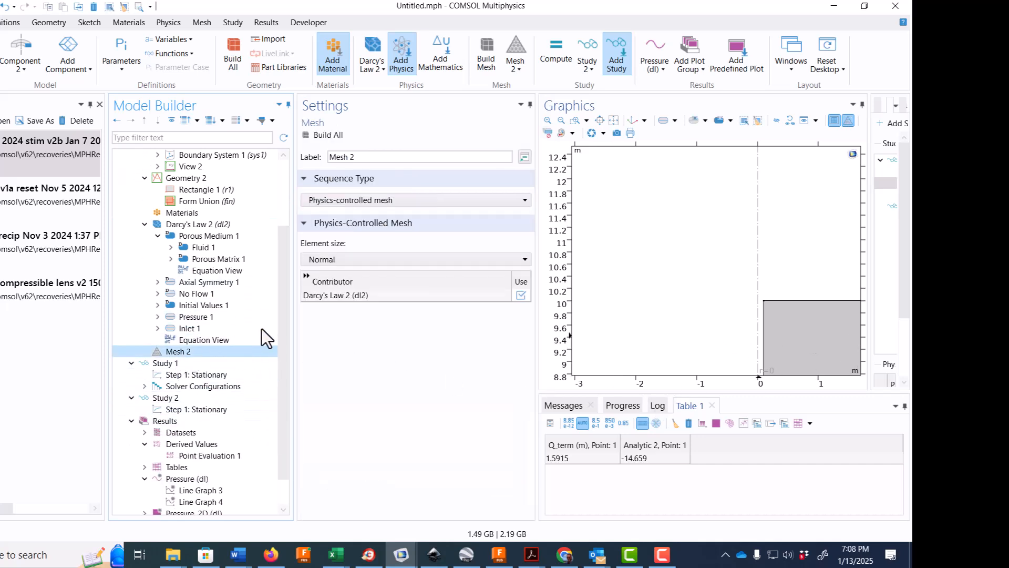
click(326, 135)
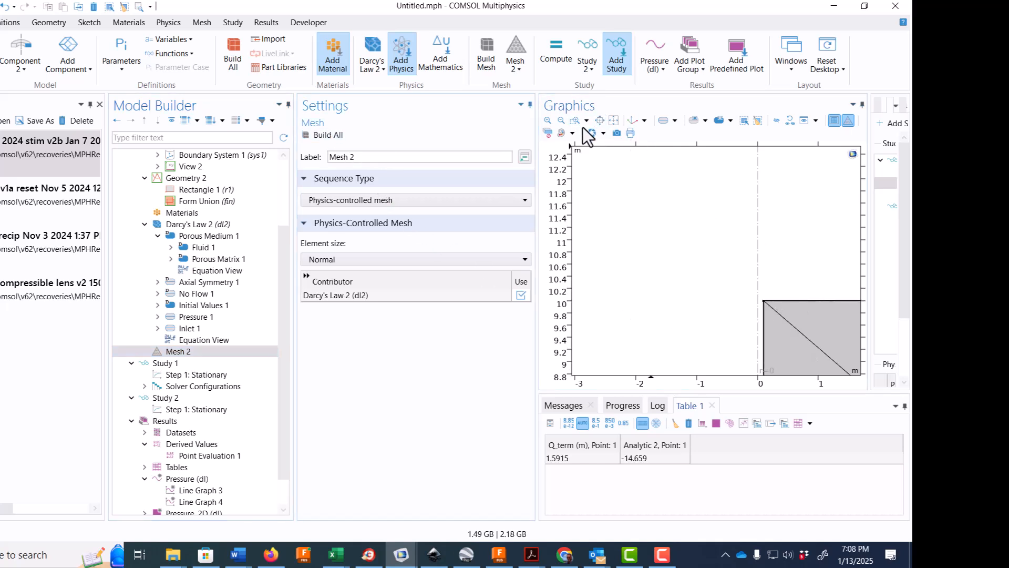
click(614, 120)
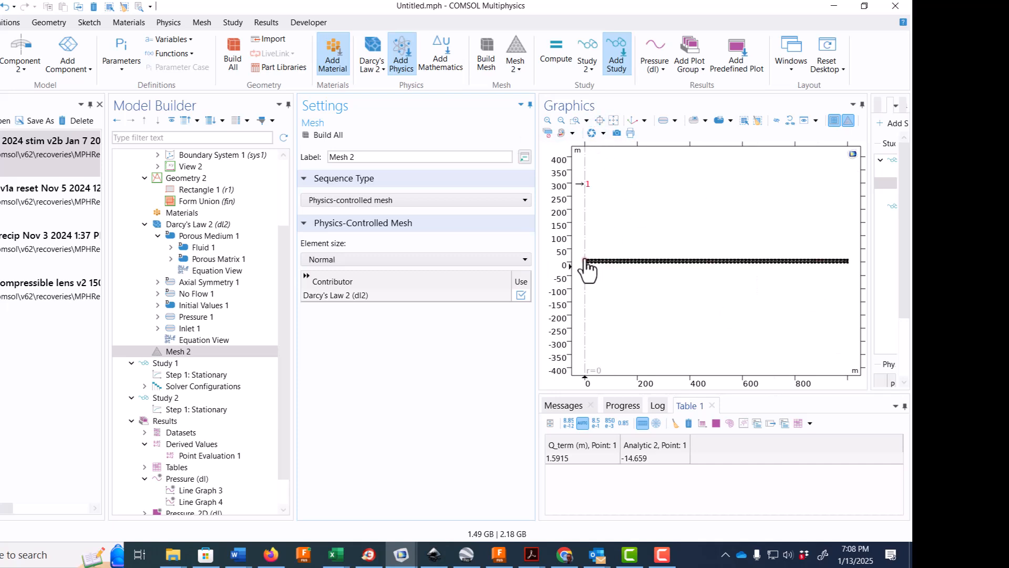
click(576, 121)
drag(583, 256, 597, 277)
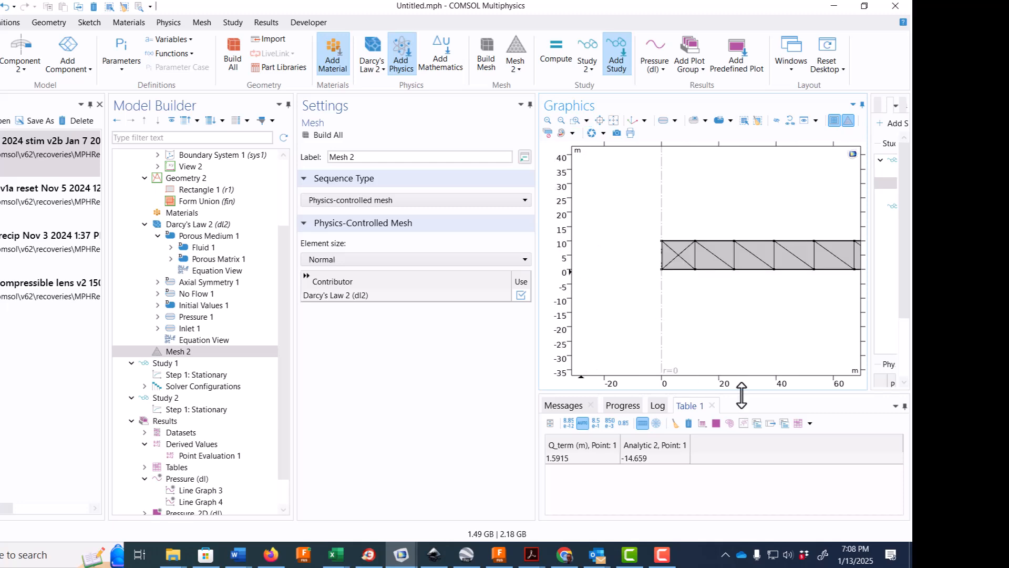
Add a Free Triangular operation to Mesh 2 and give it a Size attribute.
right_click(186, 352)
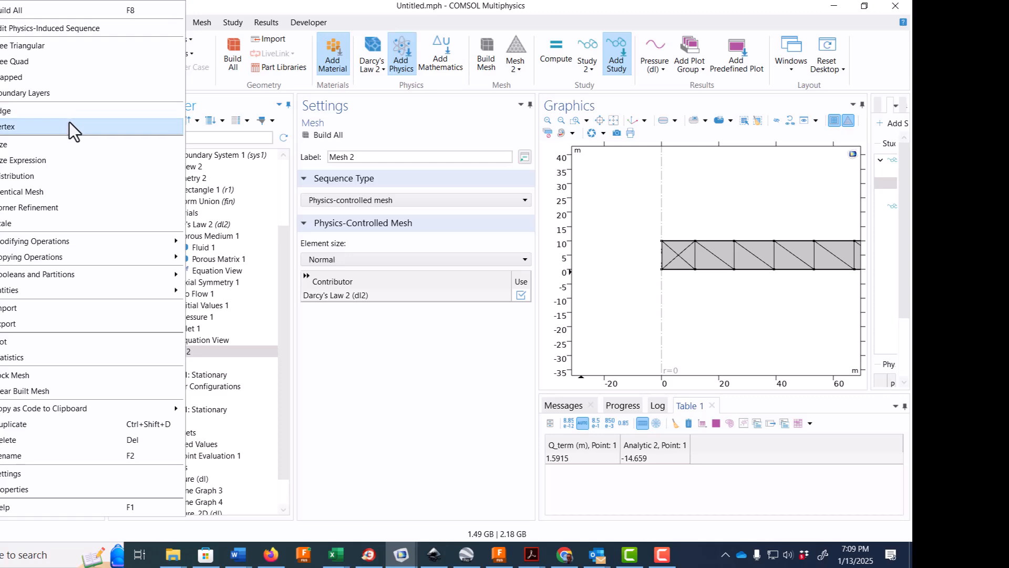
key(F10)
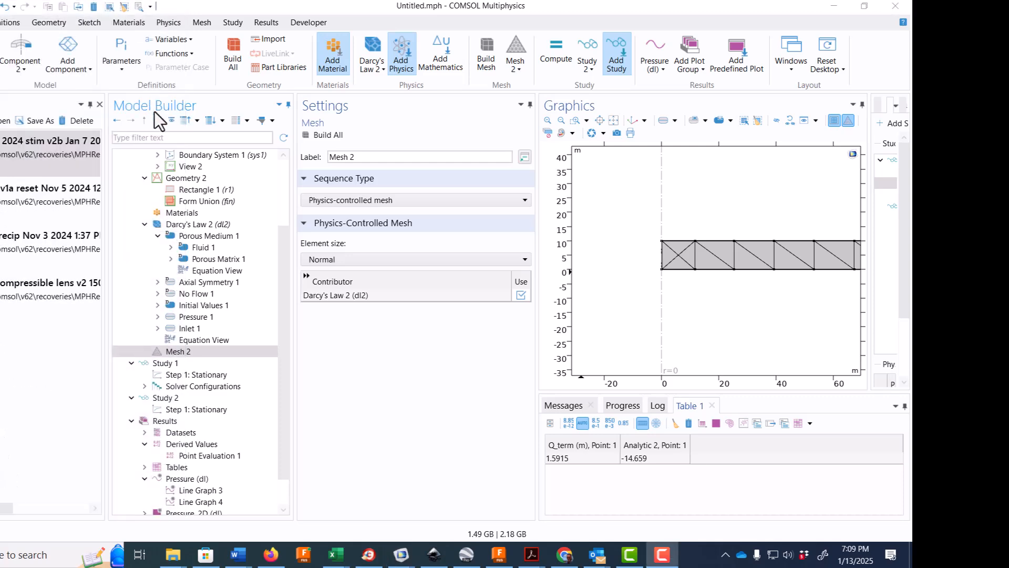
right_click(185, 352)
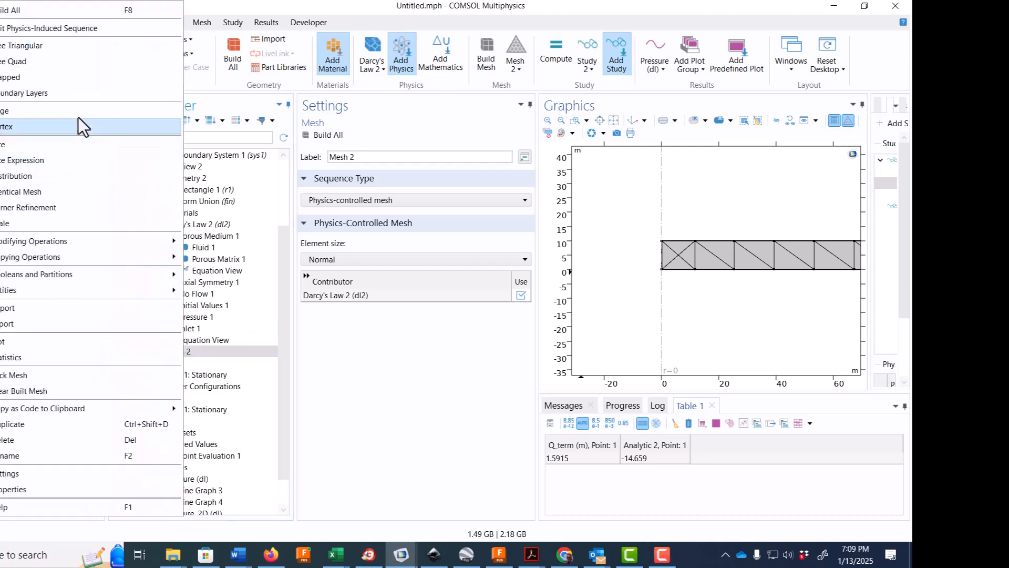
click(74, 47)
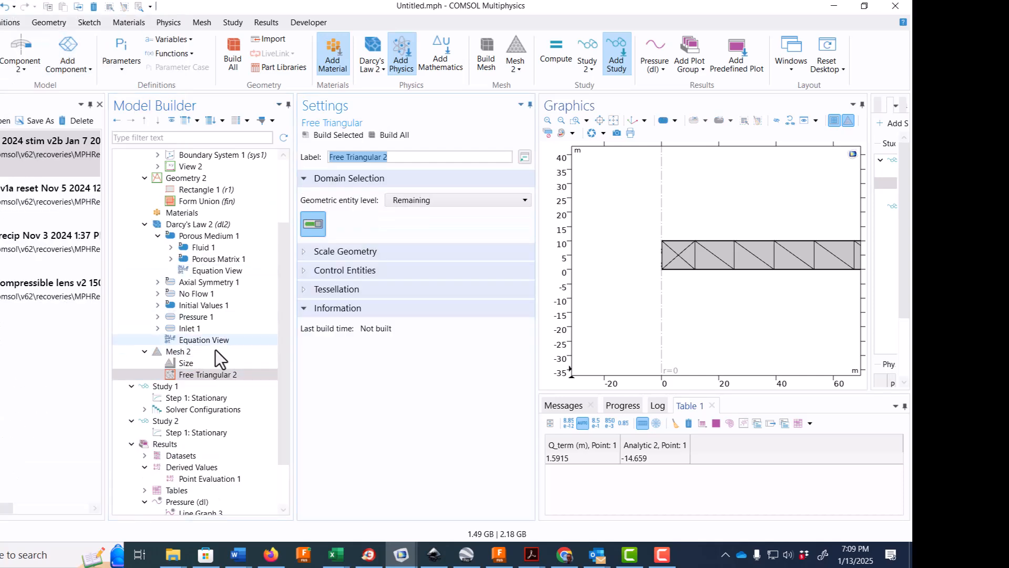
right_click(222, 377)
click(69, 171)
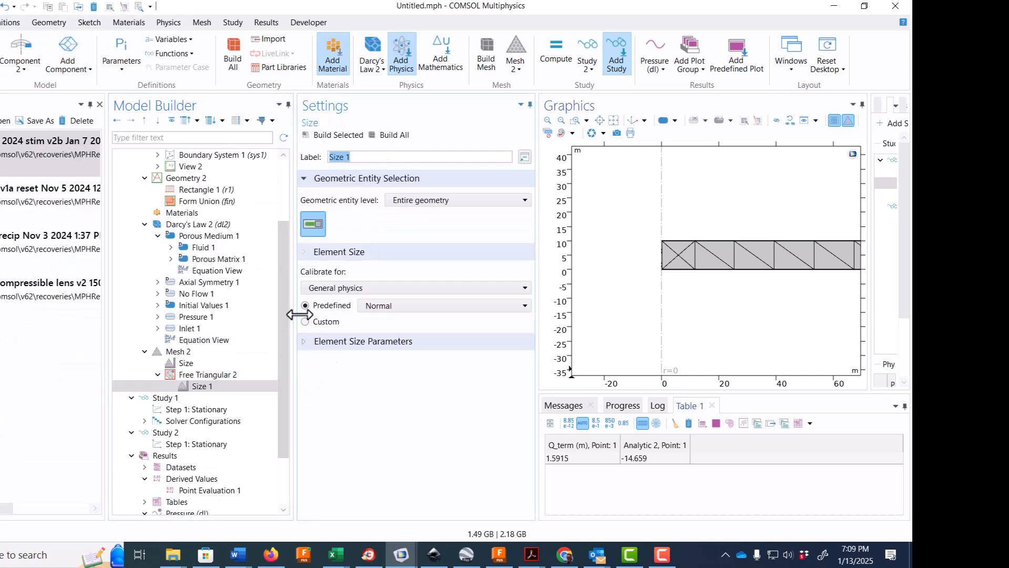
Set the predefined element size of the Free Triangular mesh to Extra fine and build the mesh.
click(227, 376)
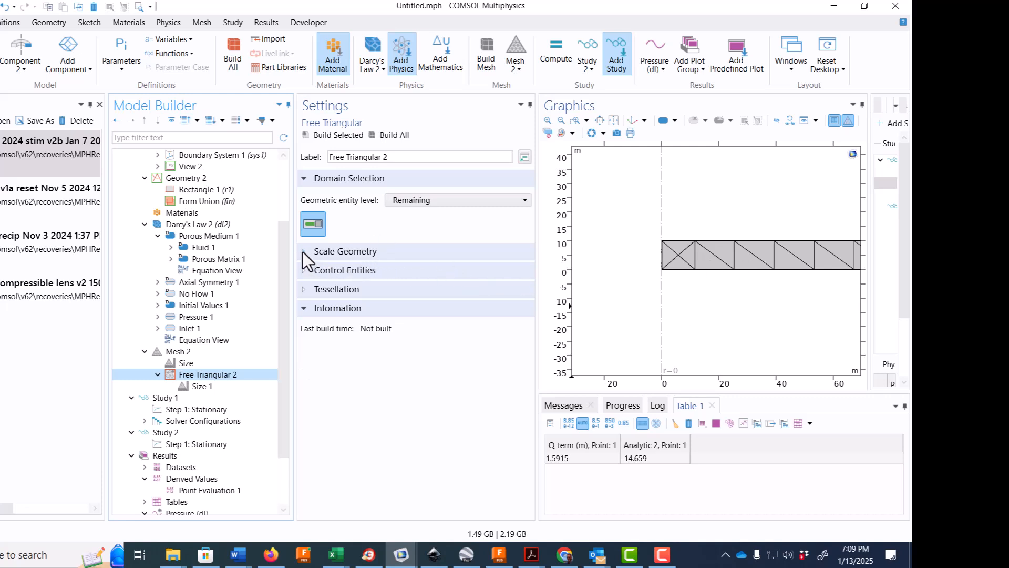
click(222, 385)
click(370, 308)
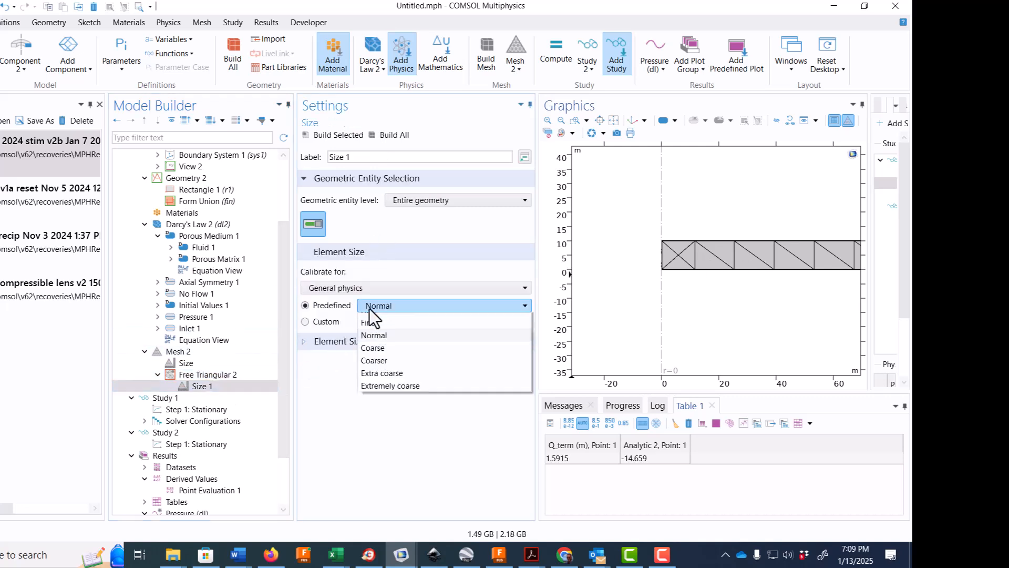
click(383, 335)
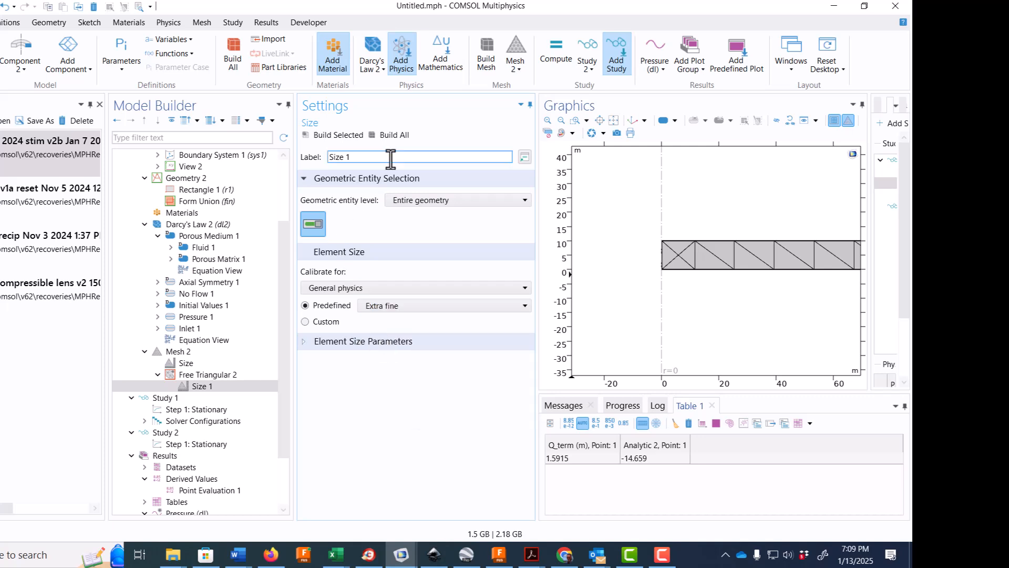
click(394, 135)
Set the predefined element size of the Free Triangular mesh to Extremely fine and rebuild the mesh.
click(394, 306)
click(401, 323)
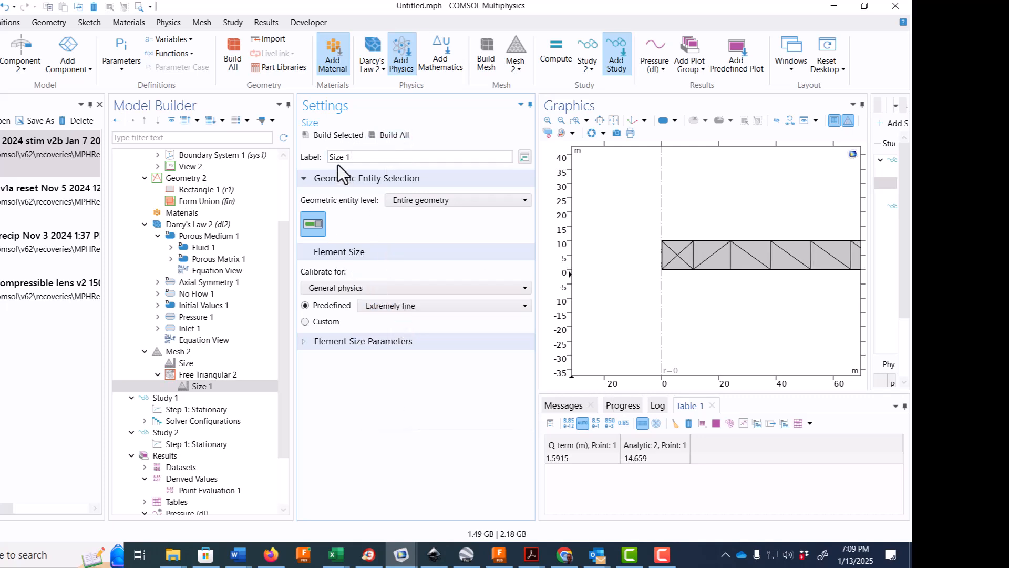
click(254, 375)
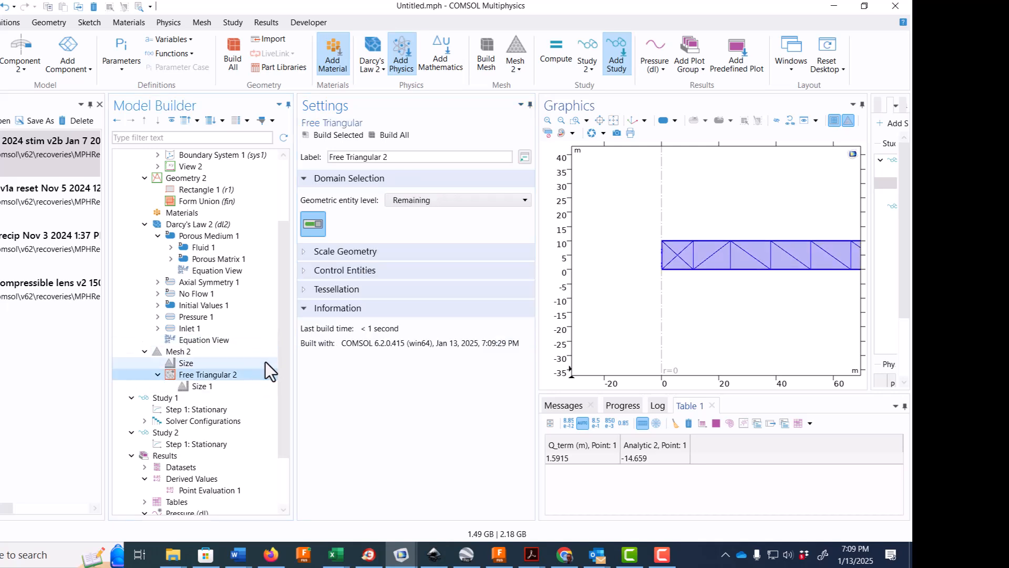
click(392, 136)
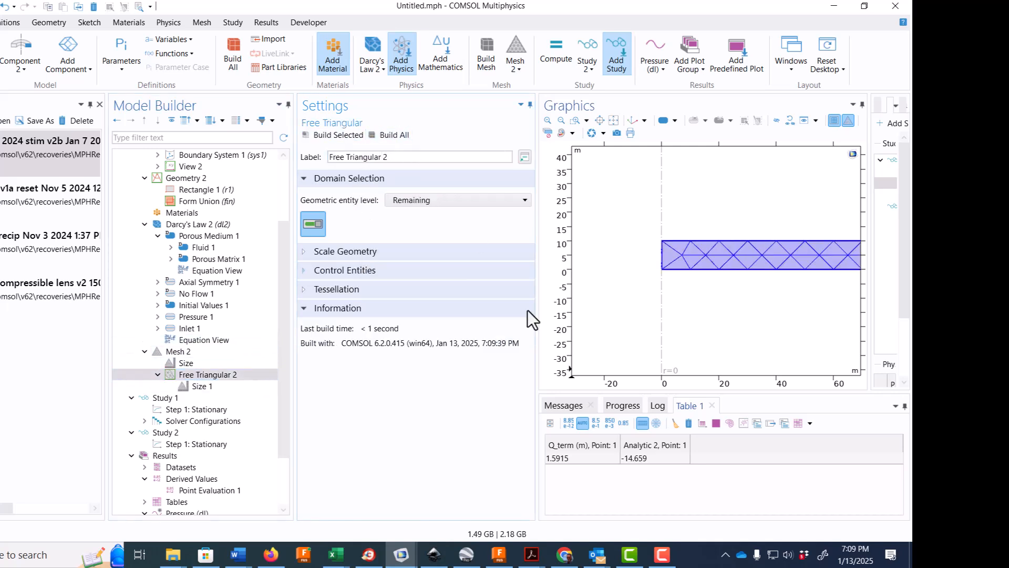
click(560, 121)
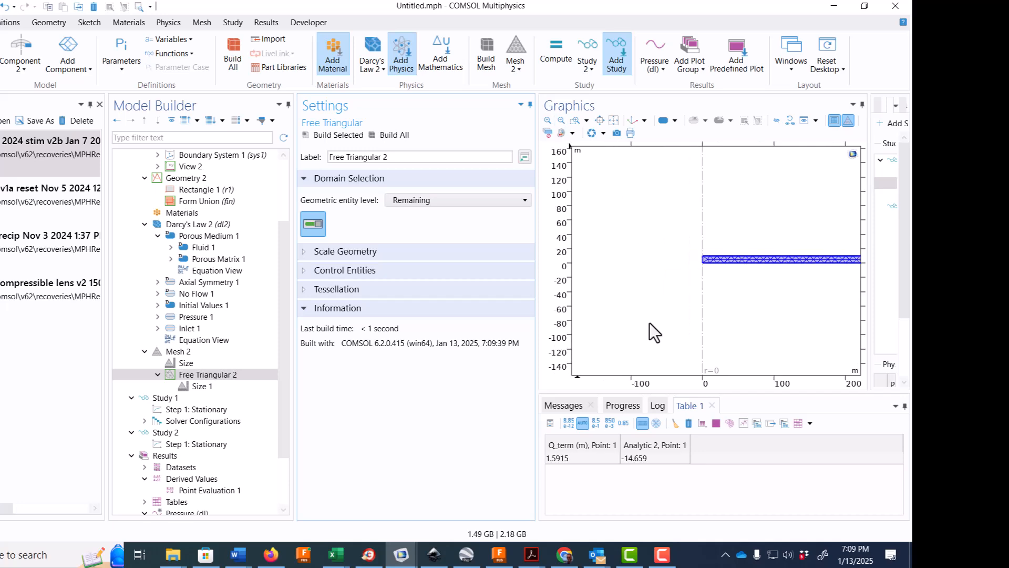
Compute Study 2.
click(192, 433)
click(322, 136)
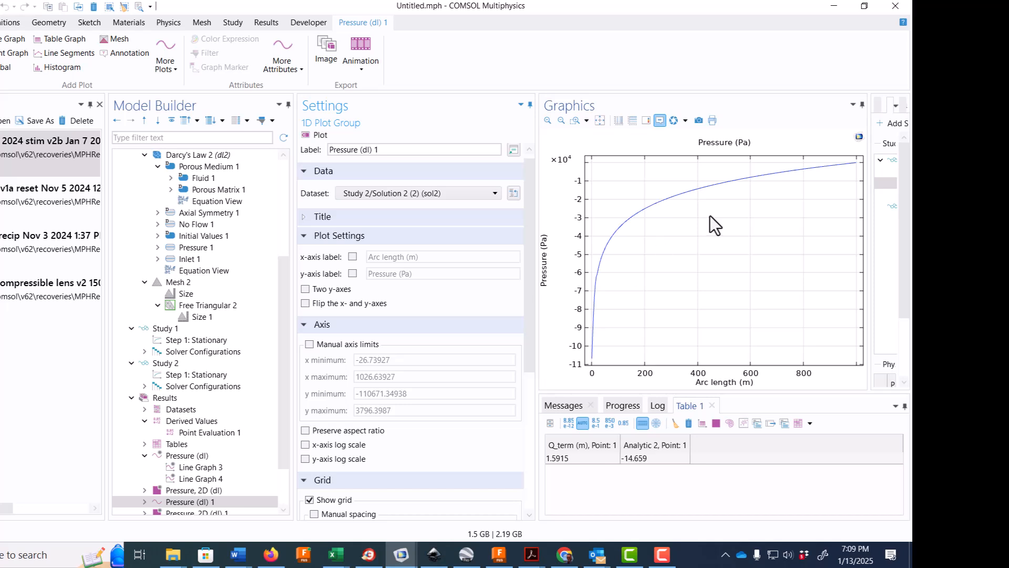
Add a line graph to the Pressure (dl) plot group with the dataset Study 2/Solution 2 (3) (sol2).
drag(282, 421, 283, 449)
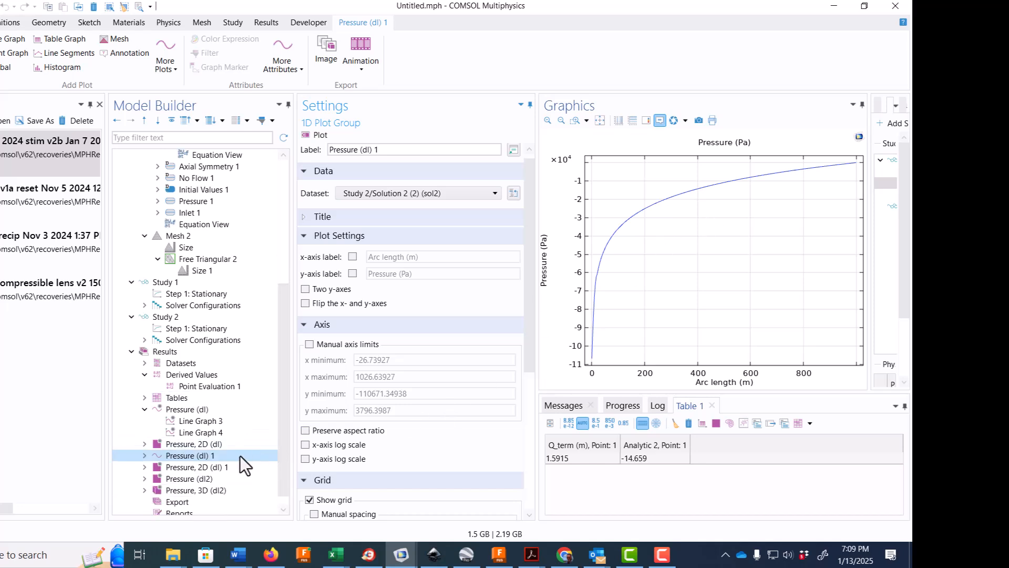
click(193, 411)
right_click(193, 411)
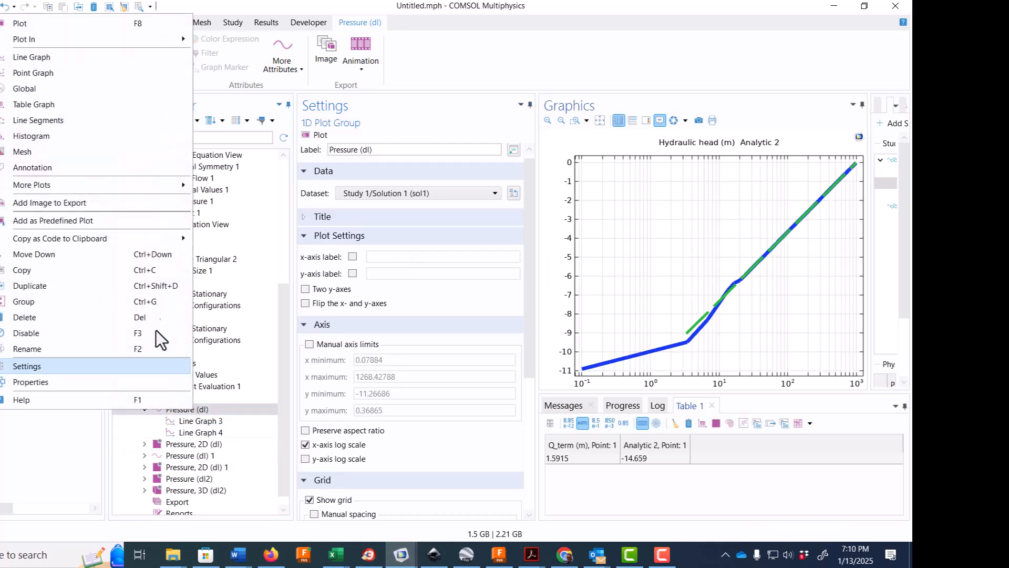
click(94, 61)
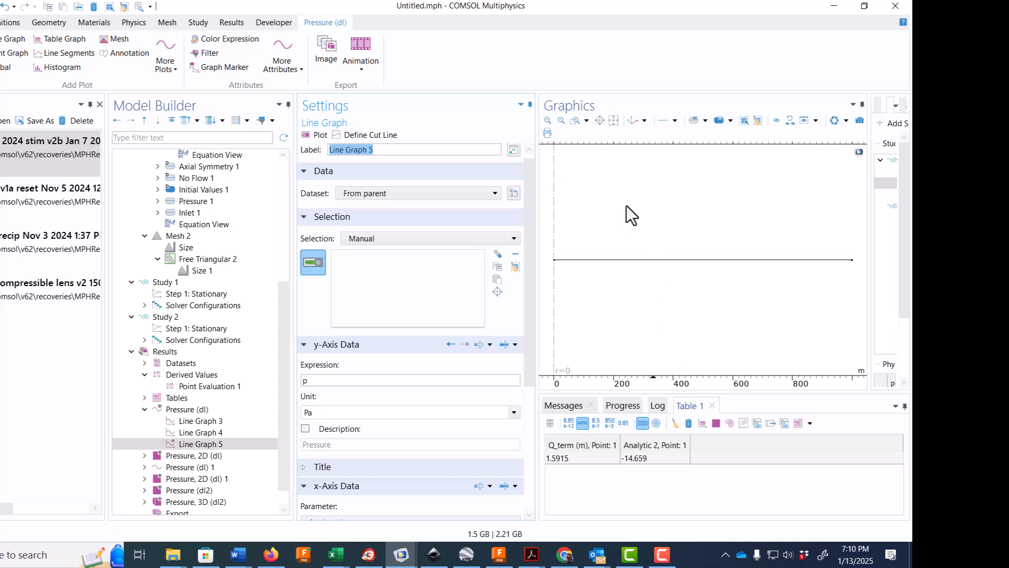
click(419, 198)
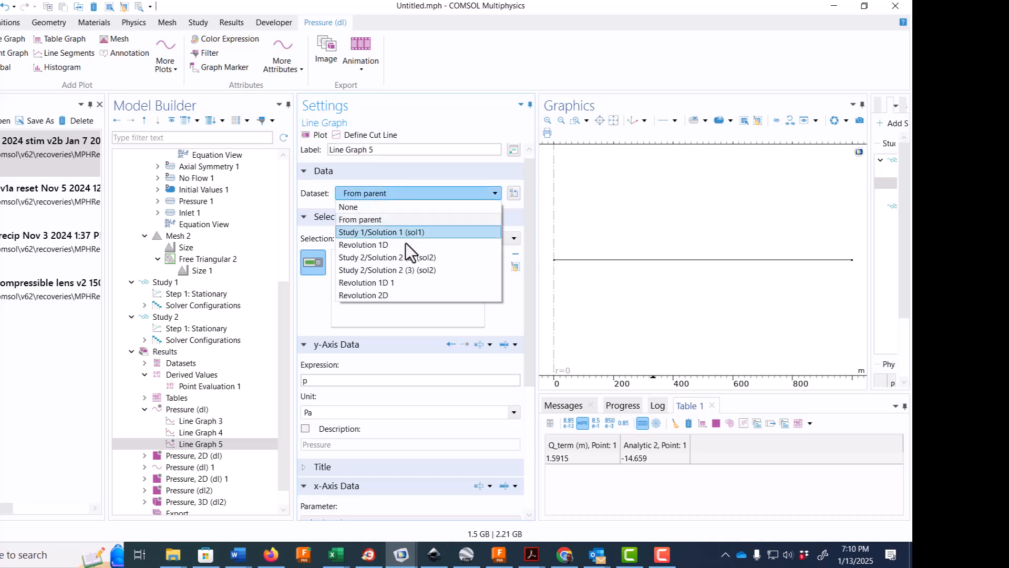
click(406, 272)
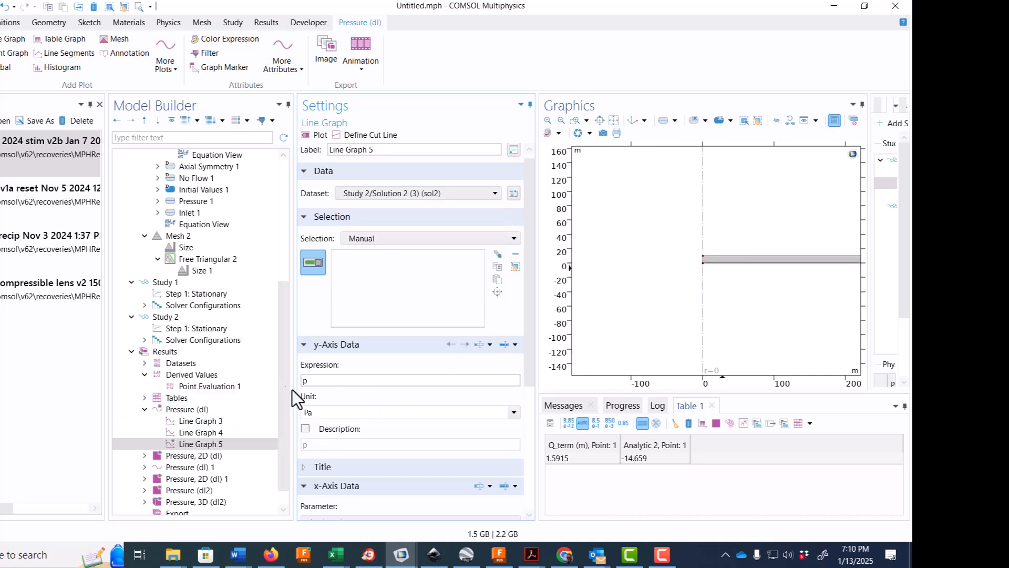
Check the Pressure (dl2) plot and select the rectangle's lower edge, boundary 2, for the new line graph.
scroll(285, 409, down, 2)
click(204, 468)
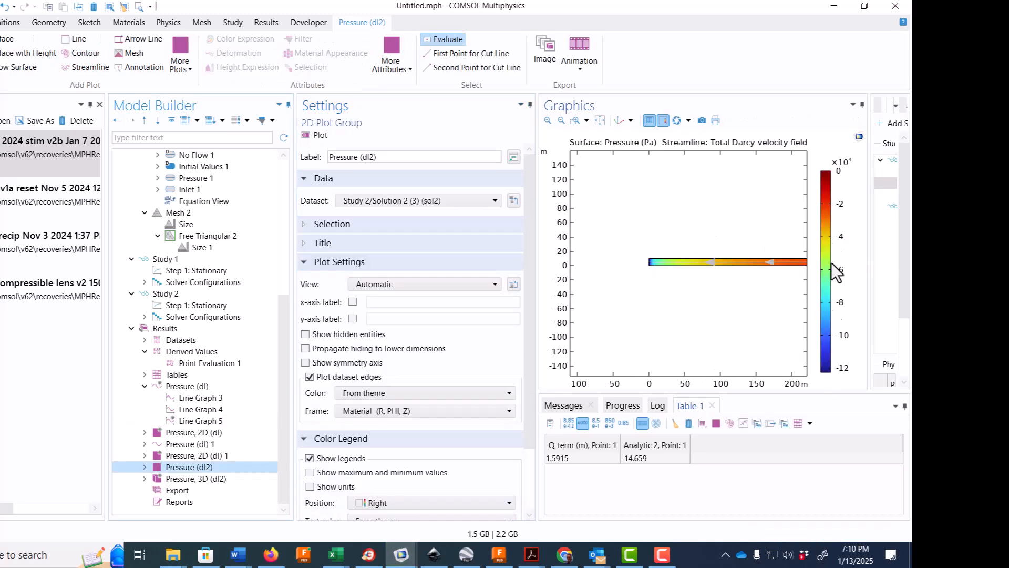
click(200, 422)
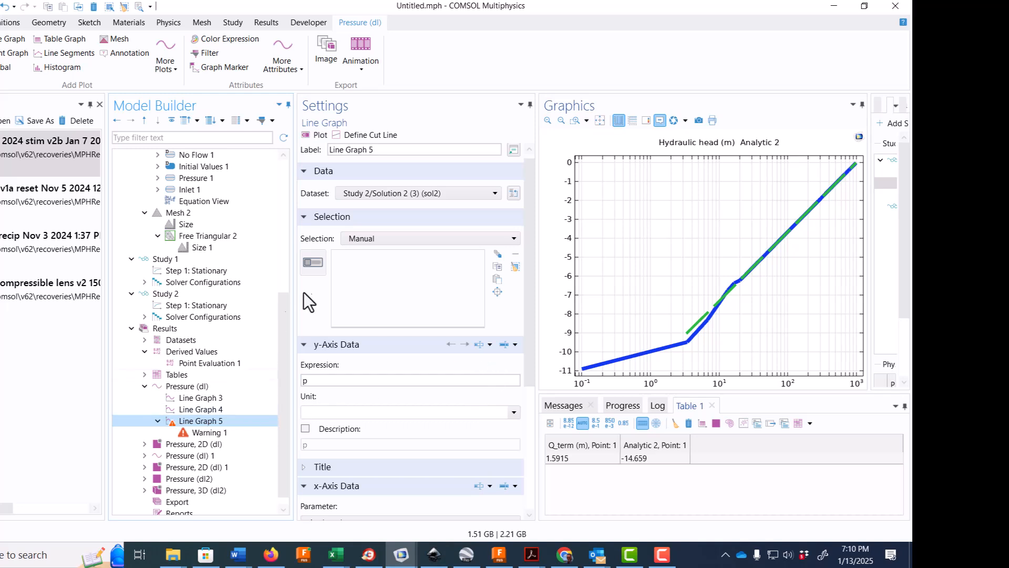
click(752, 264)
Set the new line graph's y-axis expression to the Darcy's Law 2 hydraulic head, dl2.H, and plot it.
drag(324, 382, 294, 372)
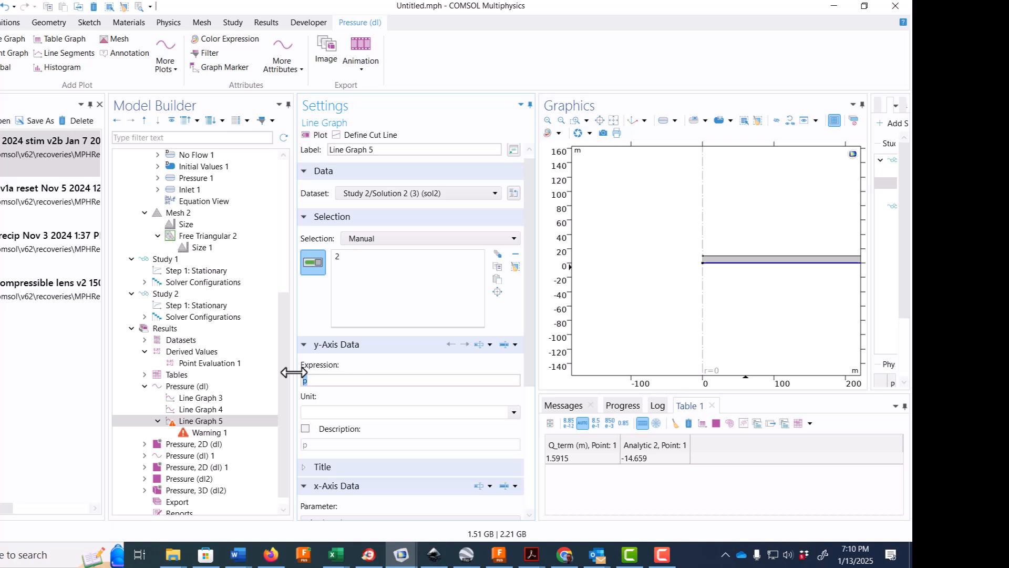
click(516, 343)
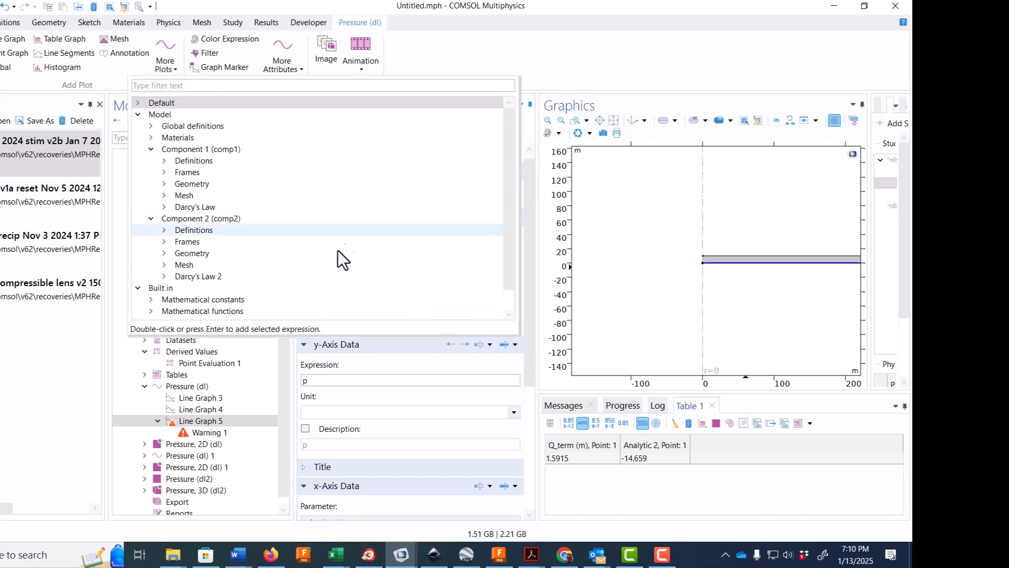
click(164, 275)
click(164, 276)
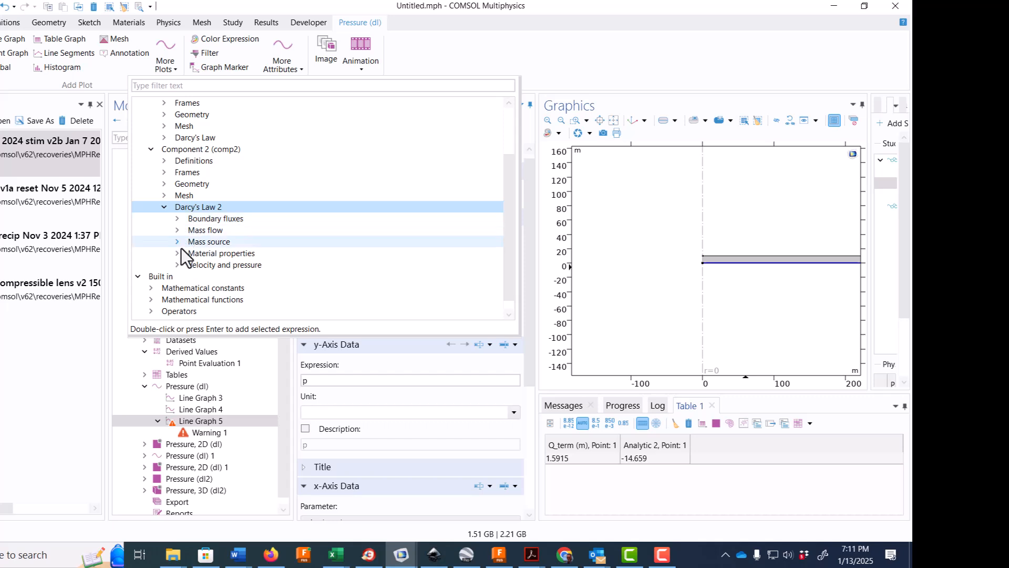
click(178, 265)
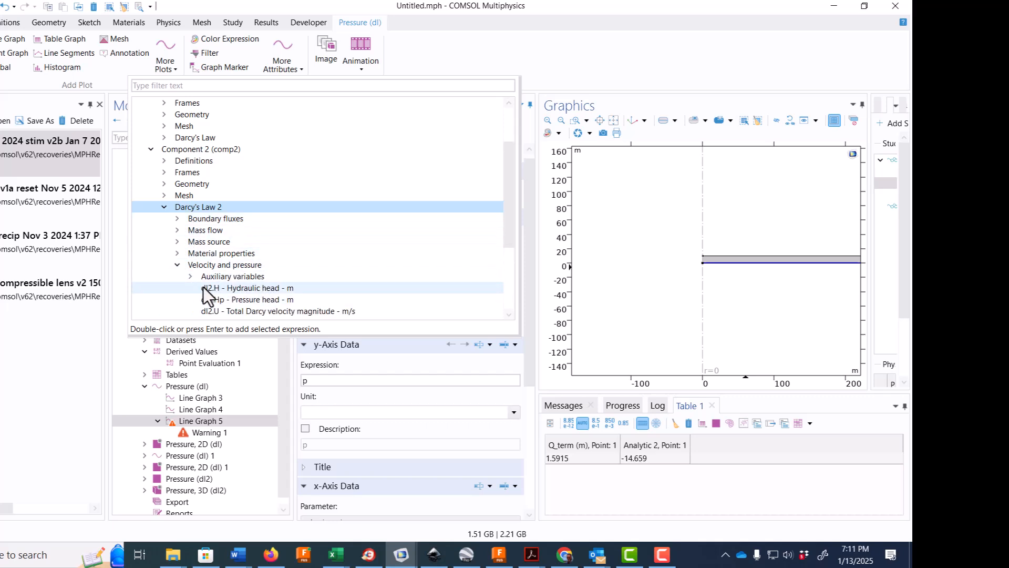
click(313, 378)
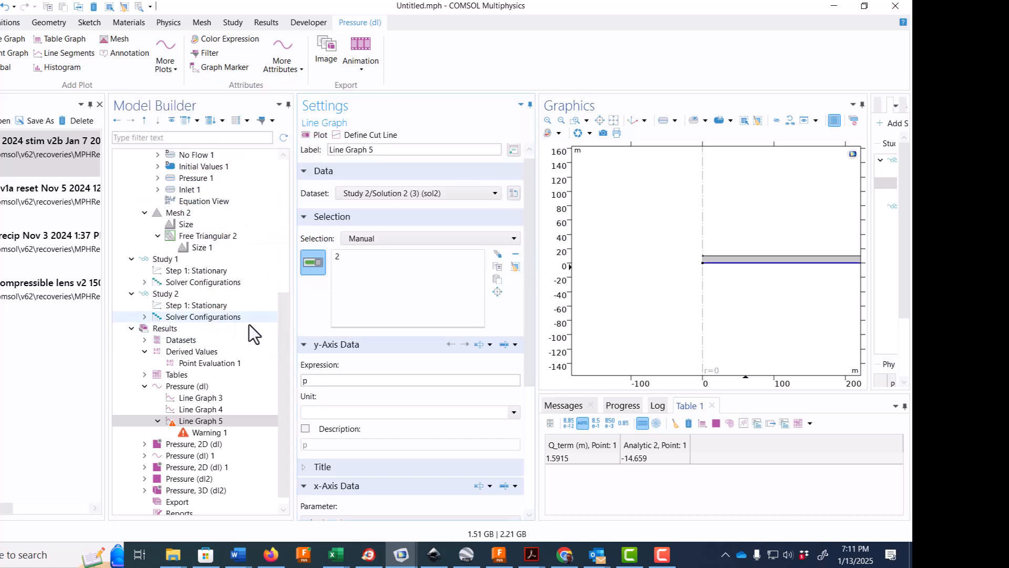
drag(284, 353, 289, 282)
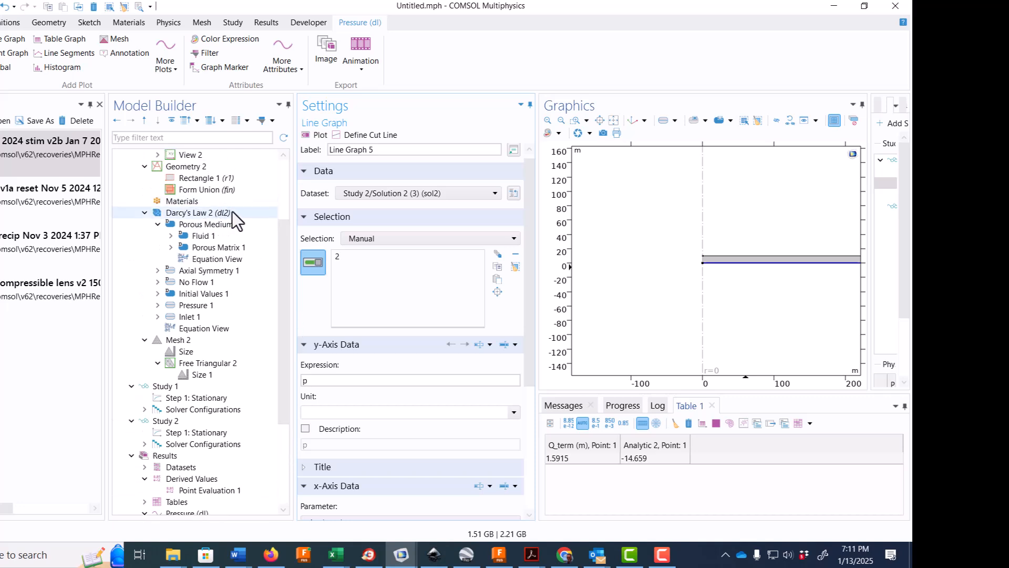
drag(311, 383, 297, 384)
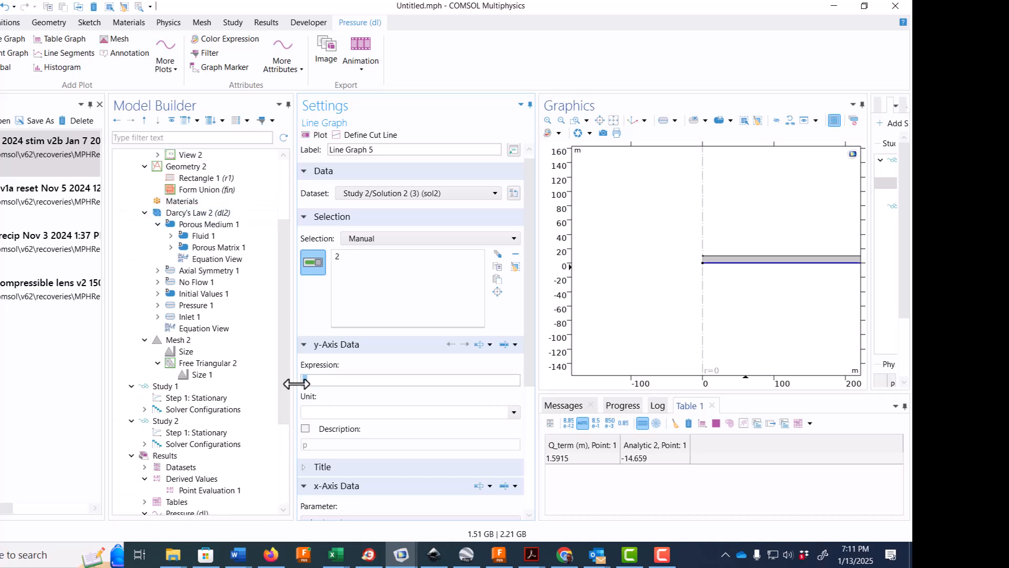
text(H)
click(317, 135)
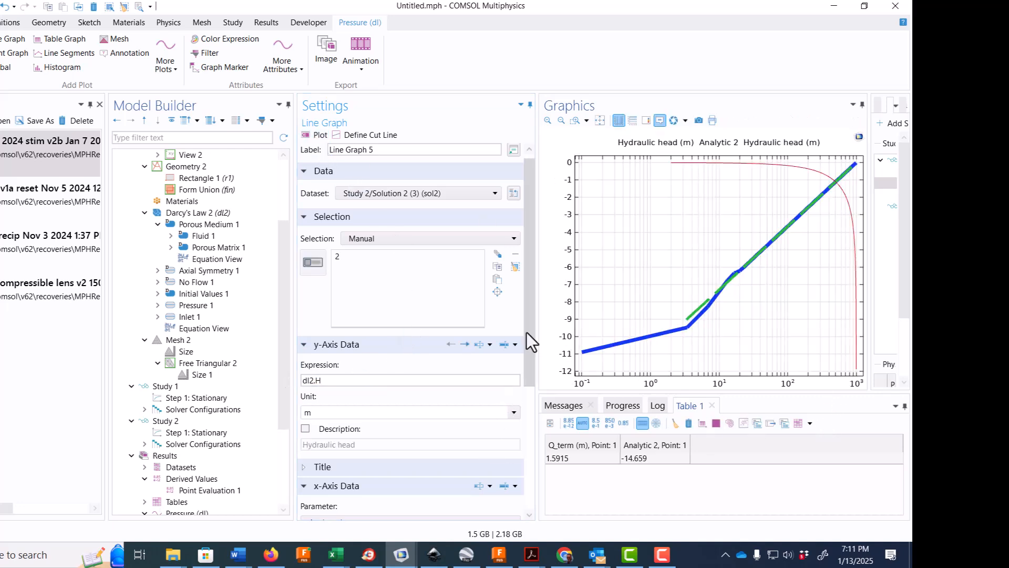
Set the new line graph's x-axis parameter to an expression, r, and plot it.
drag(527, 332, 540, 458)
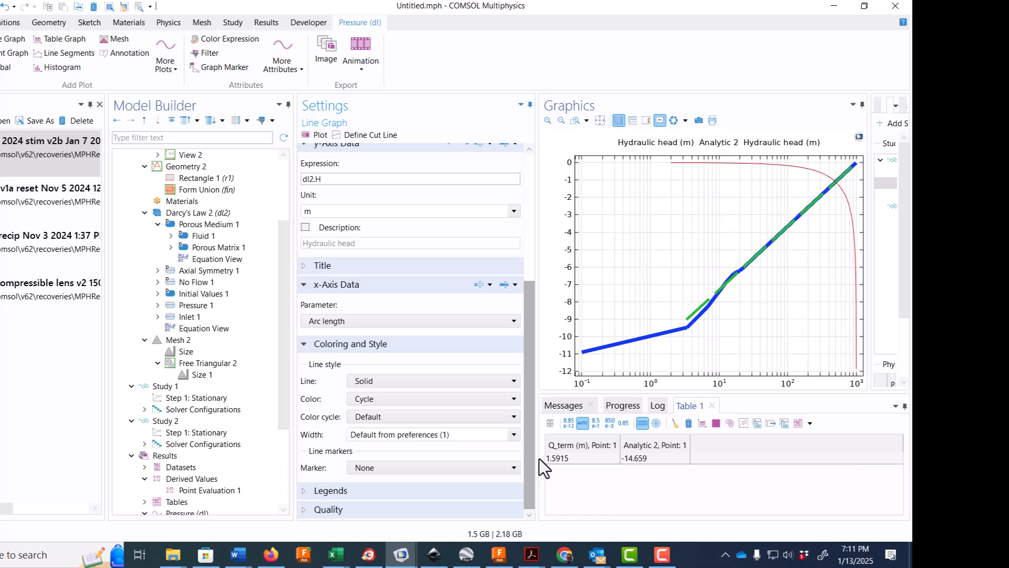
click(349, 327)
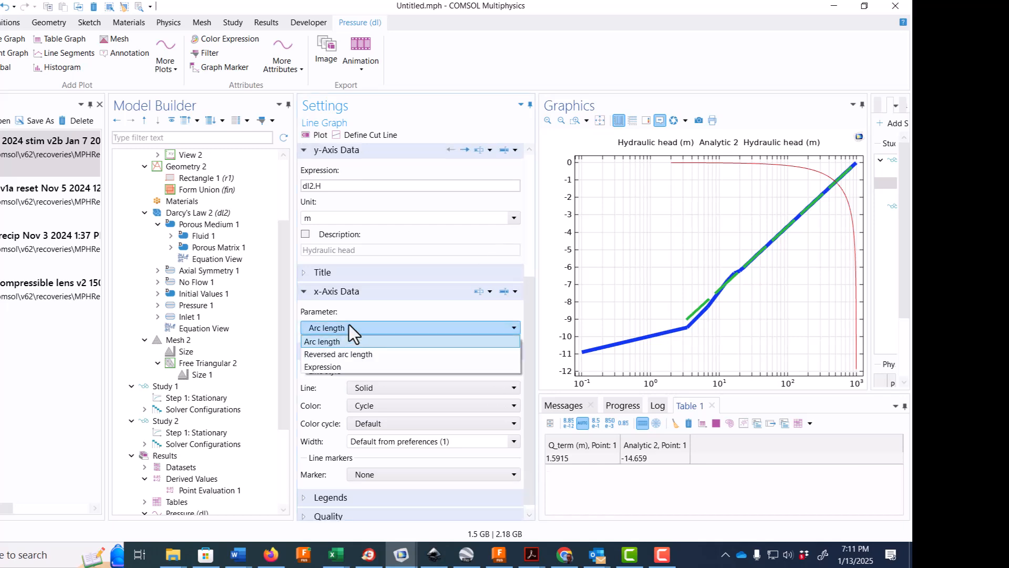
click(337, 366)
key(BackSpace)
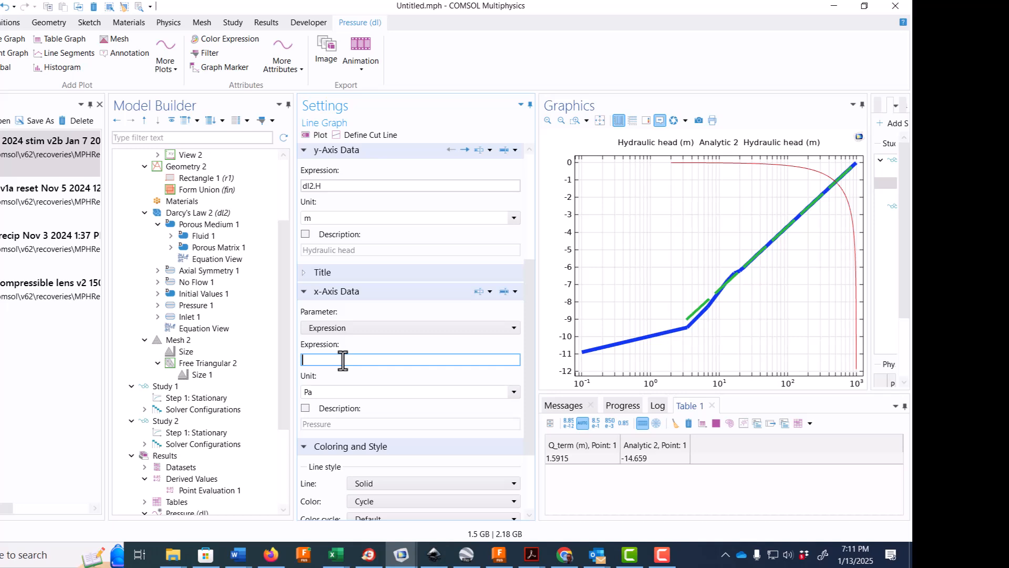
text(r)
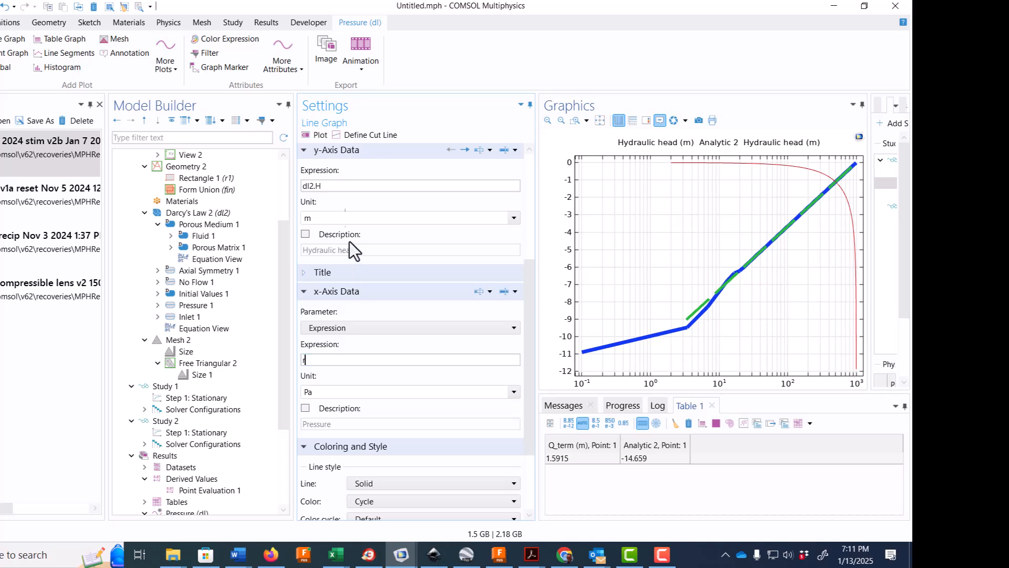
click(316, 135)
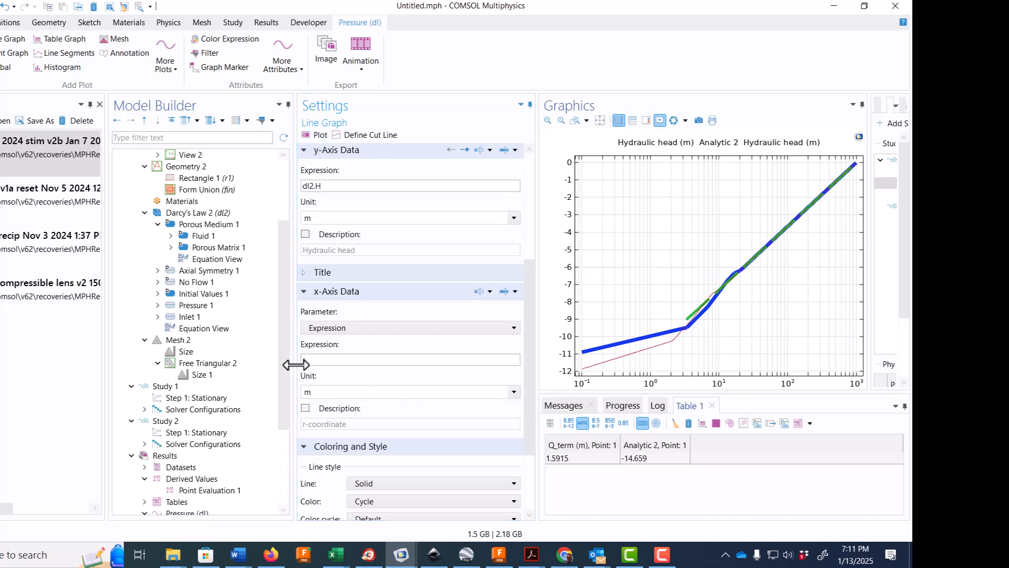
Set the line width of the new hydraulic head line graph to 4.
scroll(527, 371, down, 3)
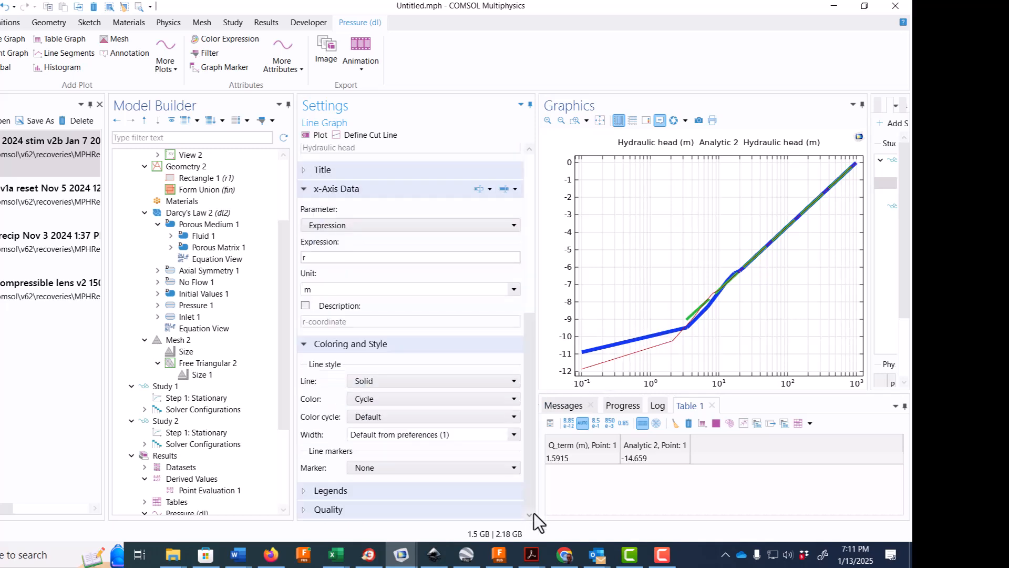
click(514, 434)
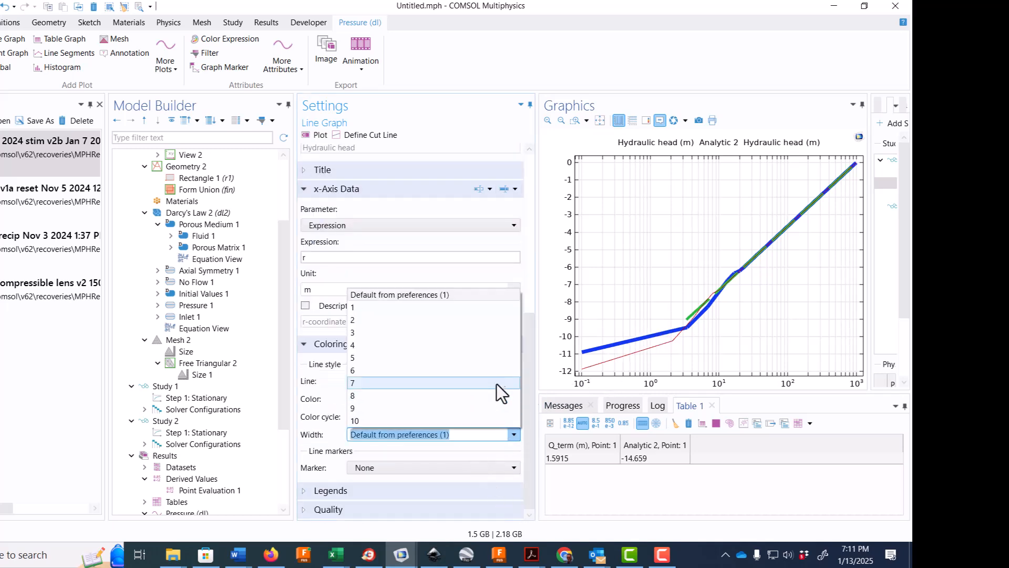
click(494, 345)
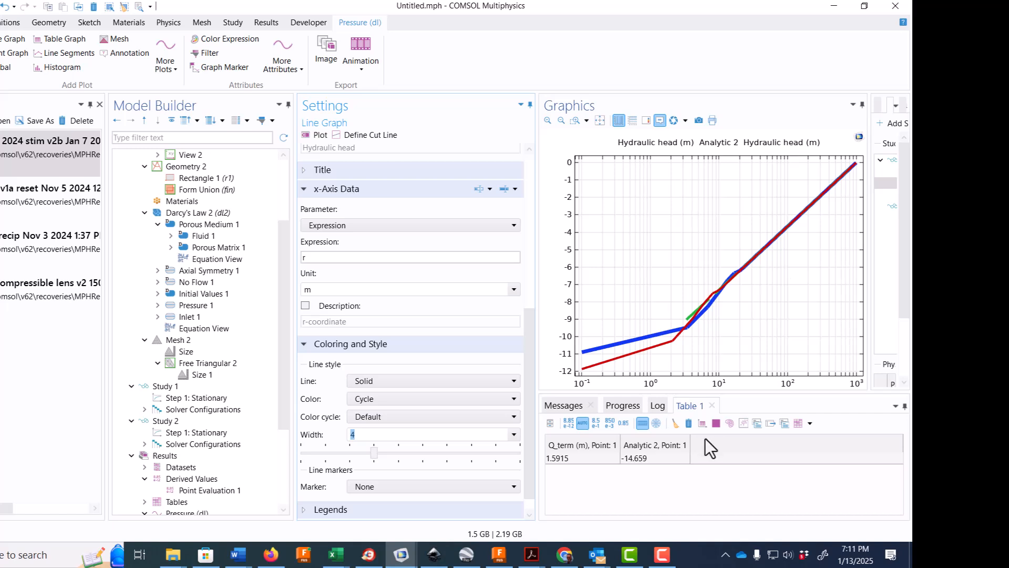